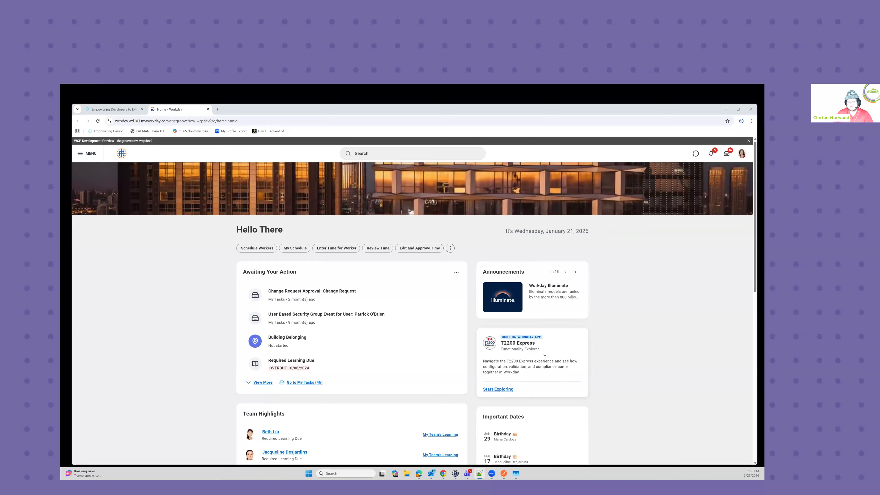
- Open the T2200 Express app from its home page card and view the in-progress T2200 requests
triple_click(500, 346)
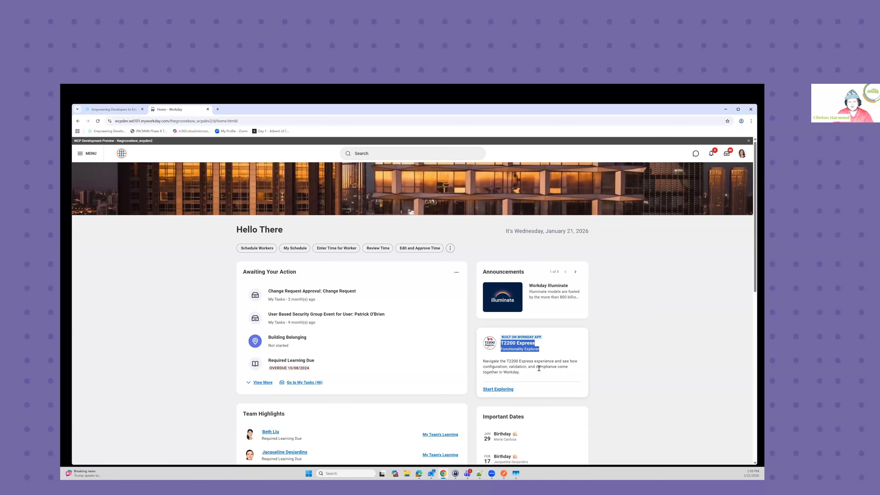
left_click(497, 389)
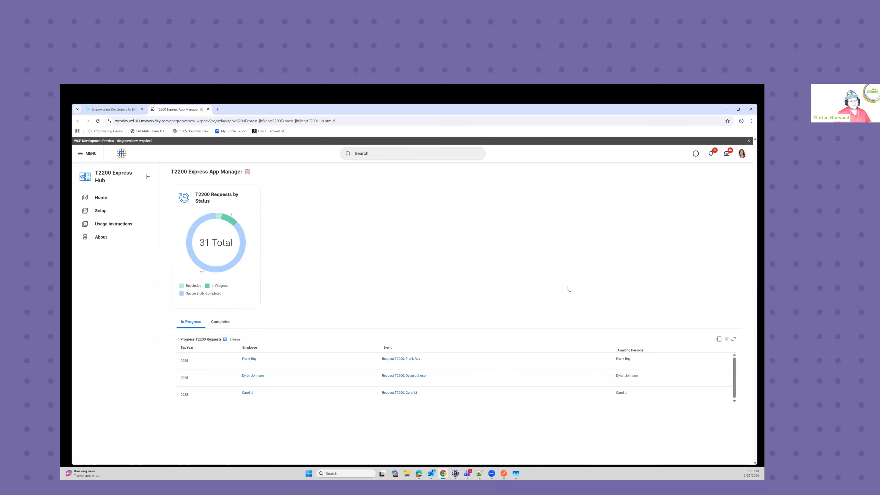
left_click_drag(180, 323, 200, 321)
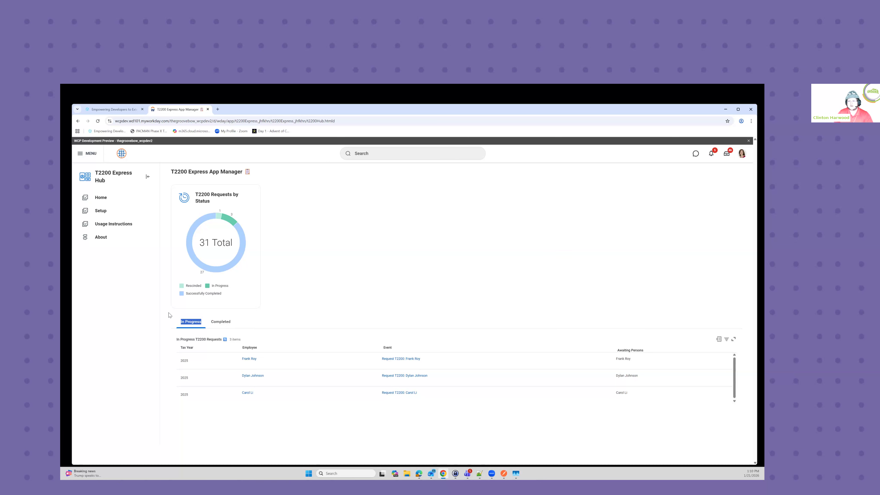
- Open the Field Mapping Workspace setup page and review the Employee Information mappings for the T2200, collapsing the section when done
left_click(101, 213)
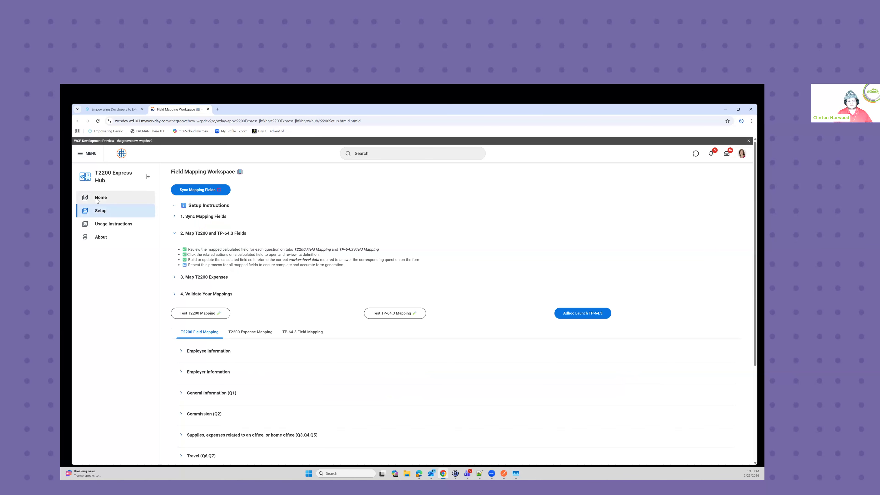
scroll(296, 228, "down", 2)
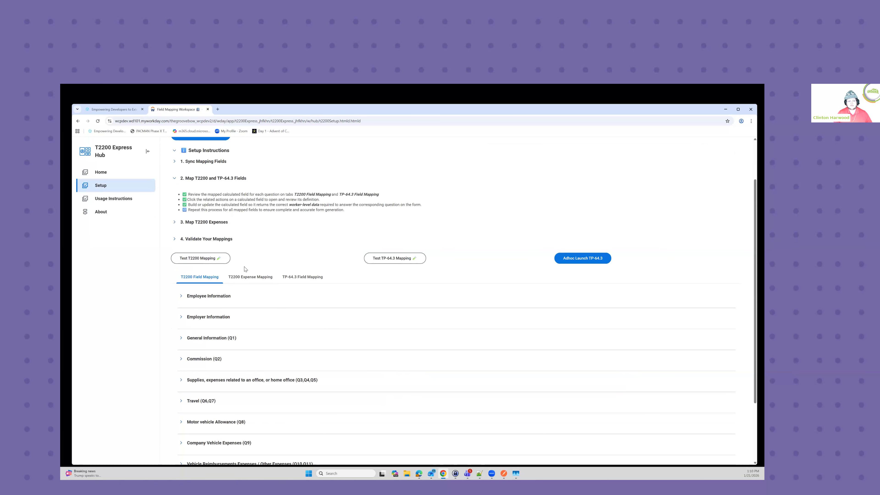
left_click(196, 300)
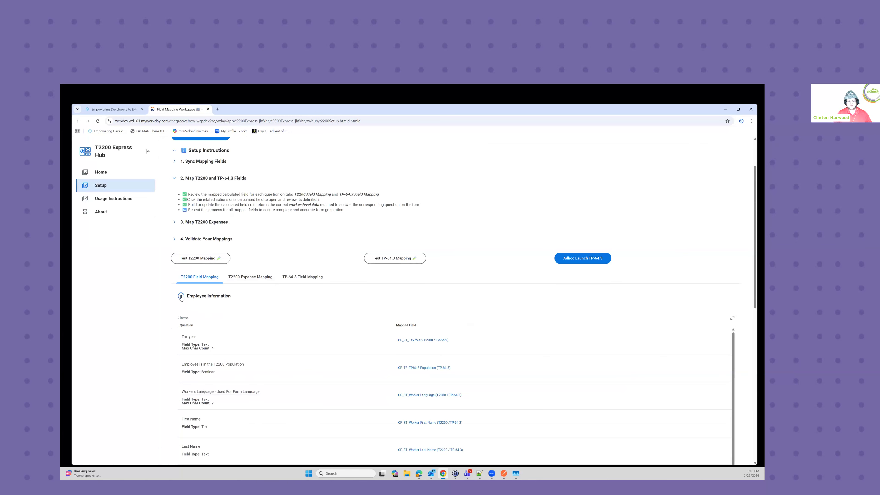
mouse_move(408, 343)
left_click(187, 298)
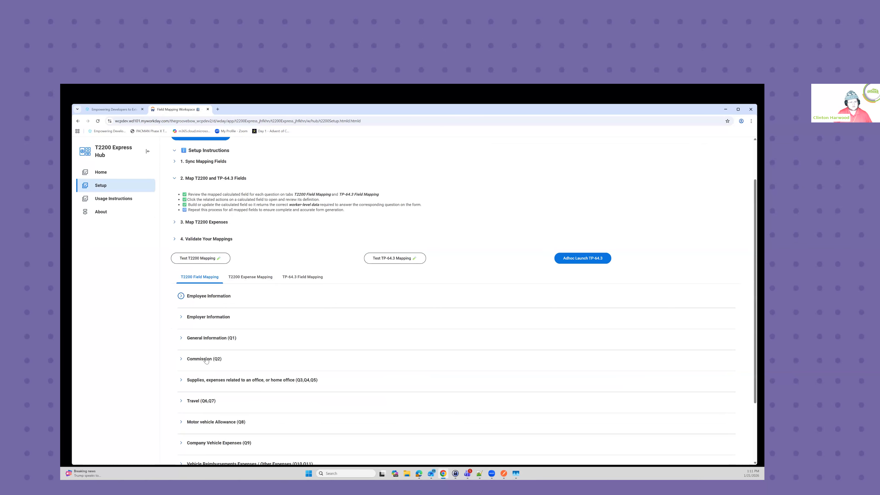
- Expand the Commission (Q2) mappings and open the calculated field mapped to 2(a) Commissions paid in a new tab
left_click(182, 361)
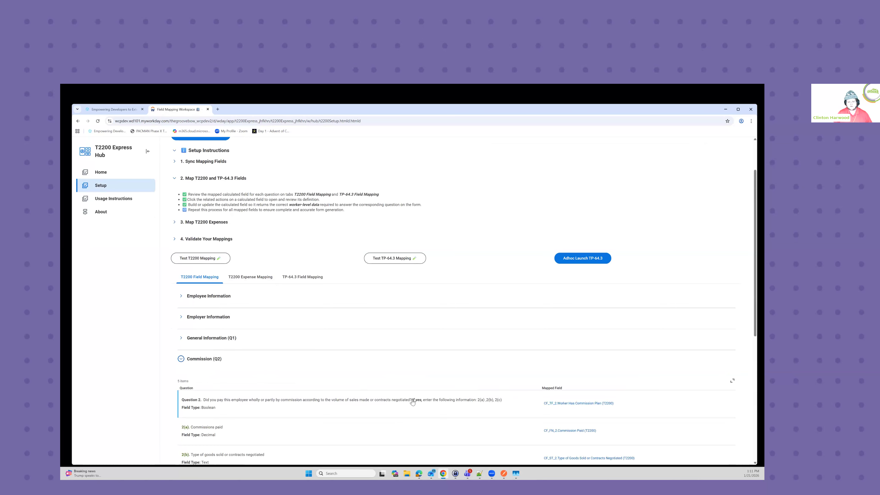
mouse_move(569, 430)
left_click(600, 430)
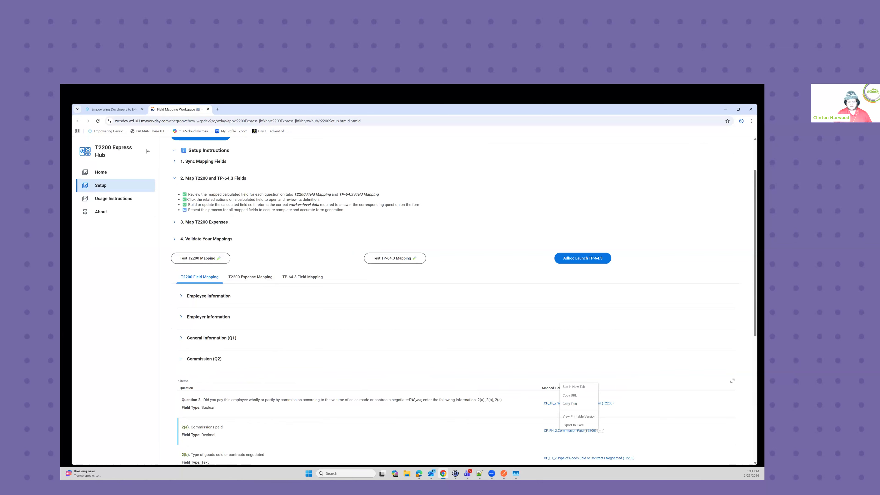
left_click(576, 388)
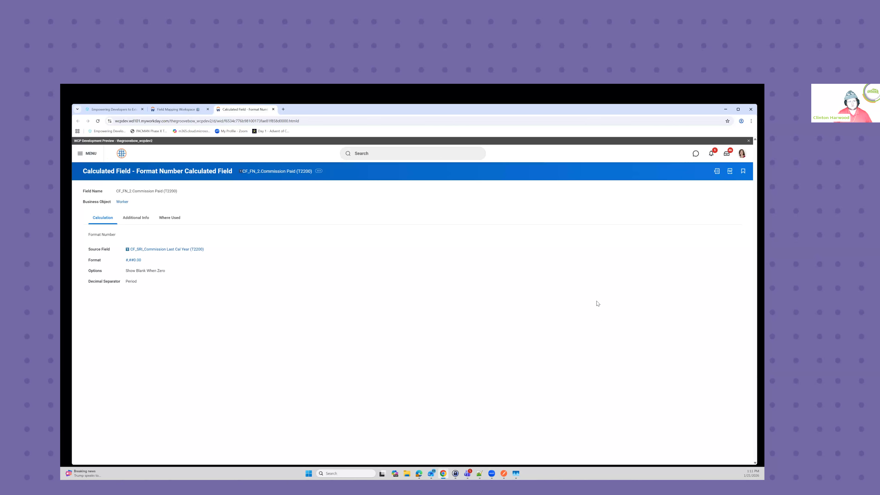
- Return to the Field Mapping Workspace and open the CF_TF_2.Worker Has Commission Plan (T2200) calculated field in a new tab
left_click(173, 111)
right_click(566, 403)
left_click(585, 408)
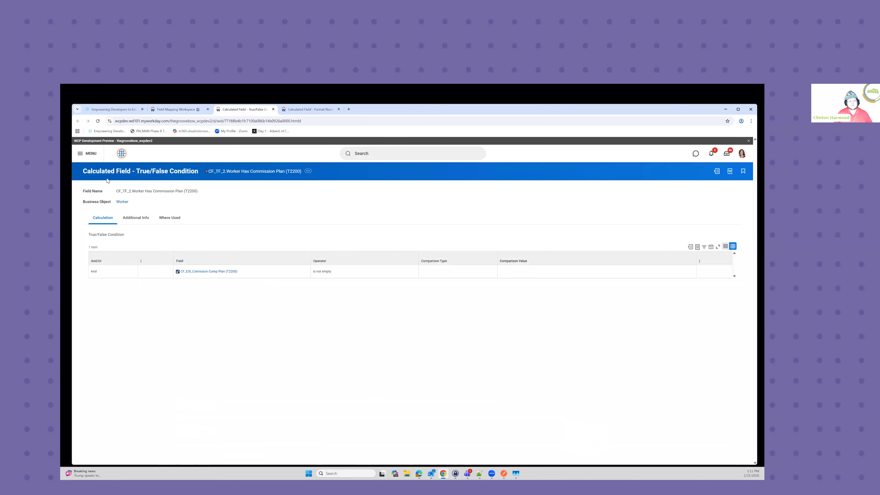
- Trace the commission plan logic by opening CF_ESI_Comission Comp Plan (T2200) and its condition CF_TF_Is Commission Plan (T2200) in new tabs
right_click(204, 274)
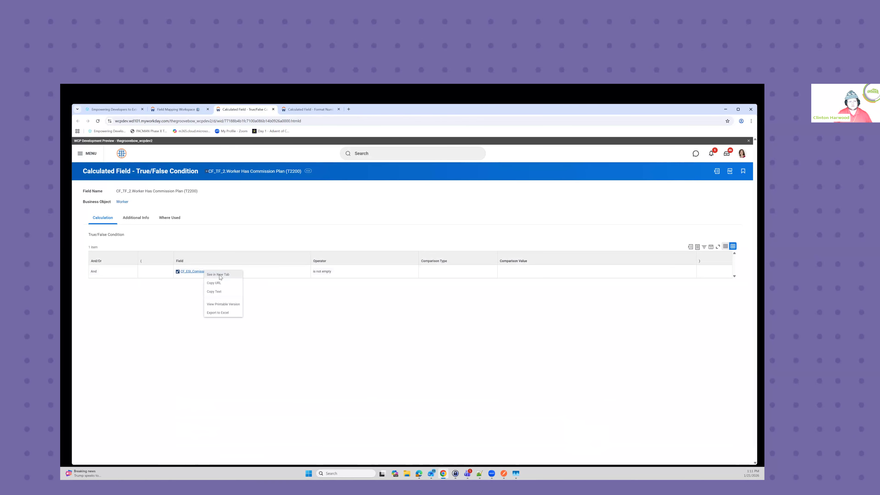
left_click(221, 276)
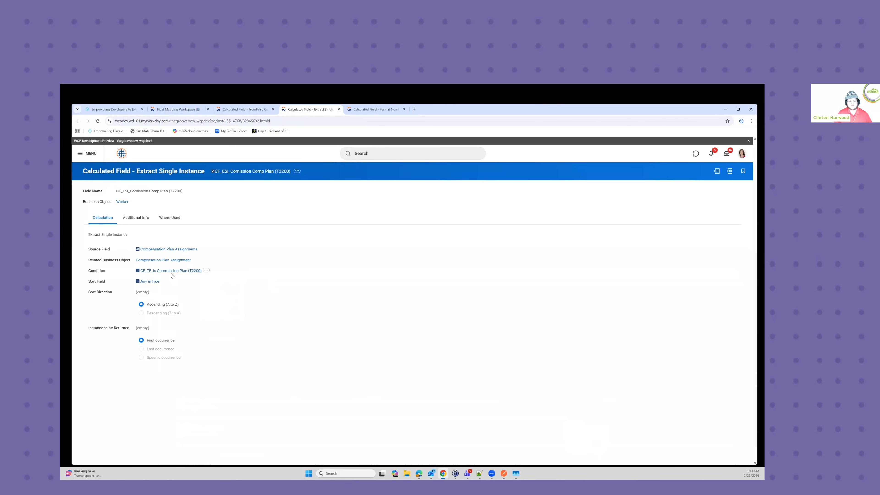
right_click(171, 272)
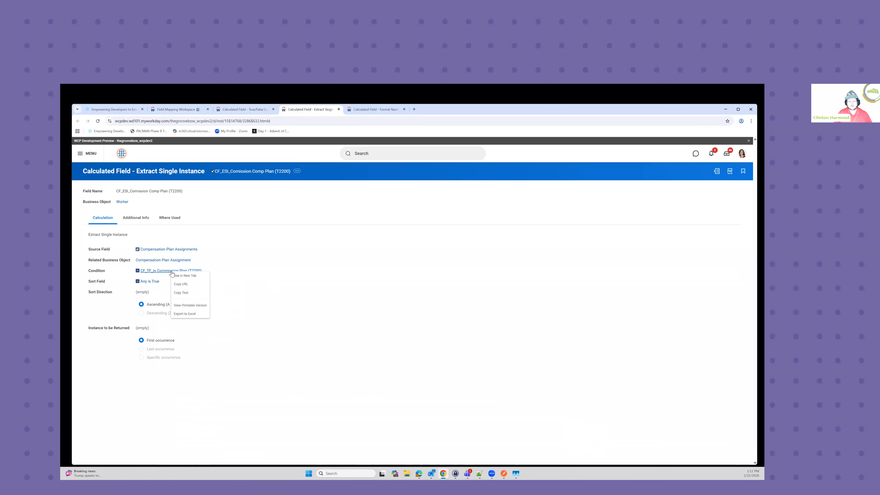
left_click(186, 275)
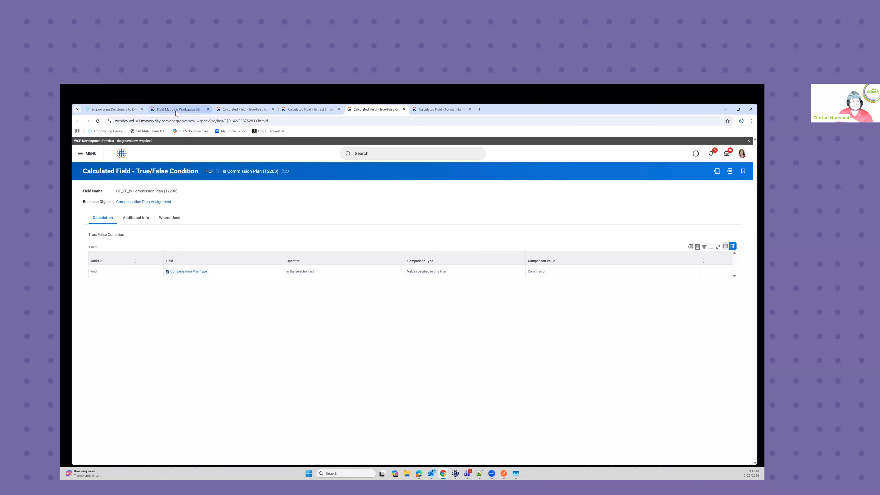
- Return to the Field Mapping Workspace and run the TP-64.3 mapping test for a worker found by first name
left_click(183, 110)
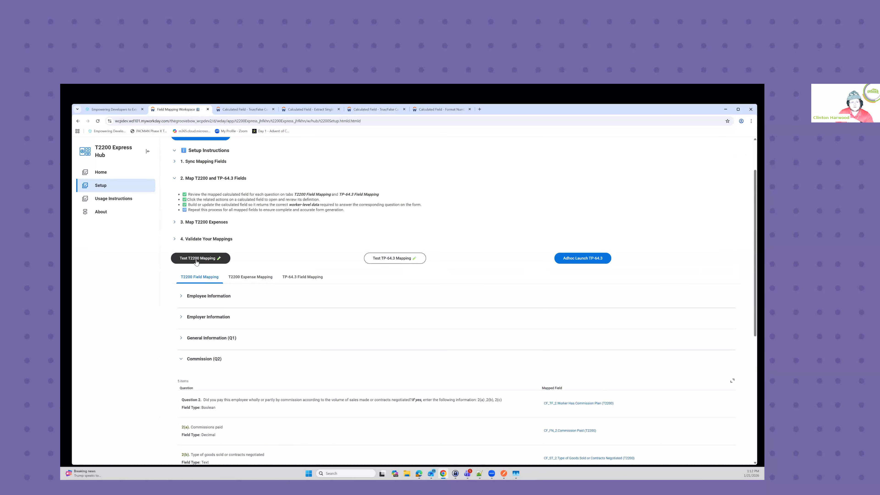
left_click(390, 262)
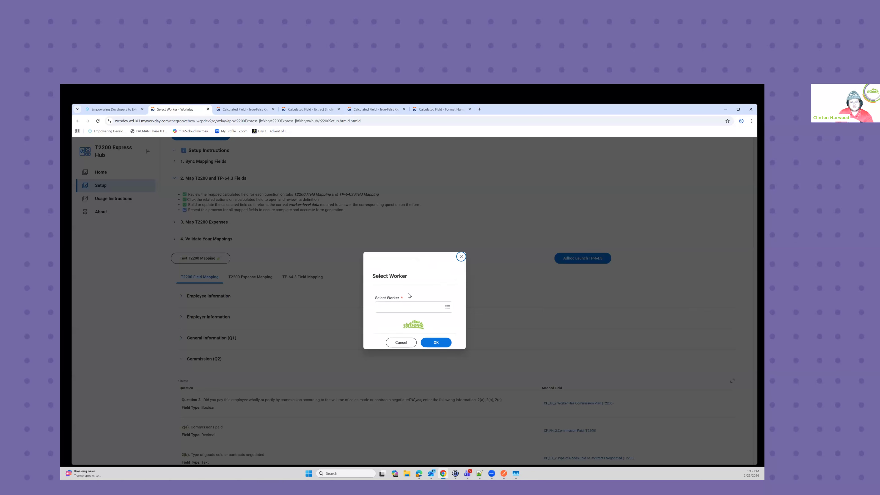
left_click(389, 301)
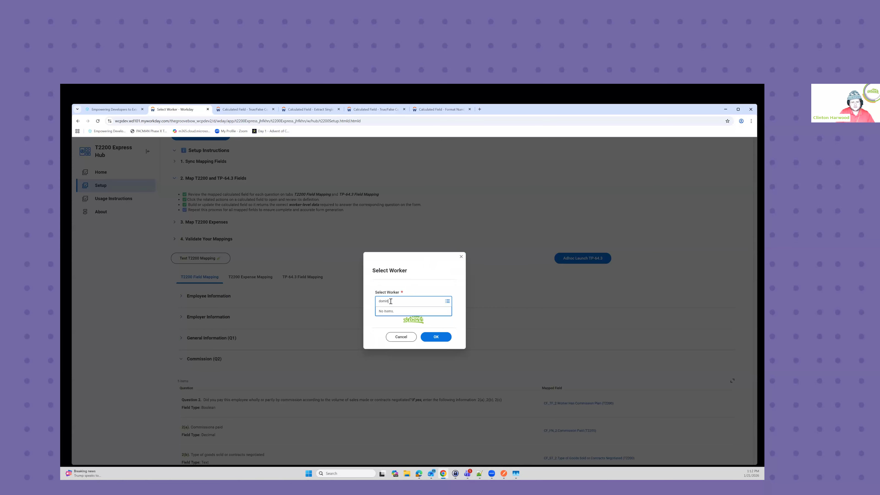
type("domin")
key("Return")
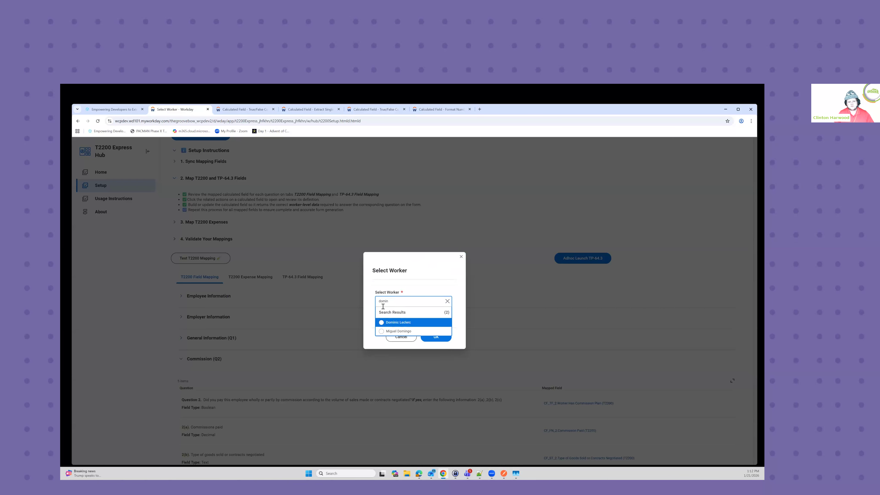
left_click(401, 323)
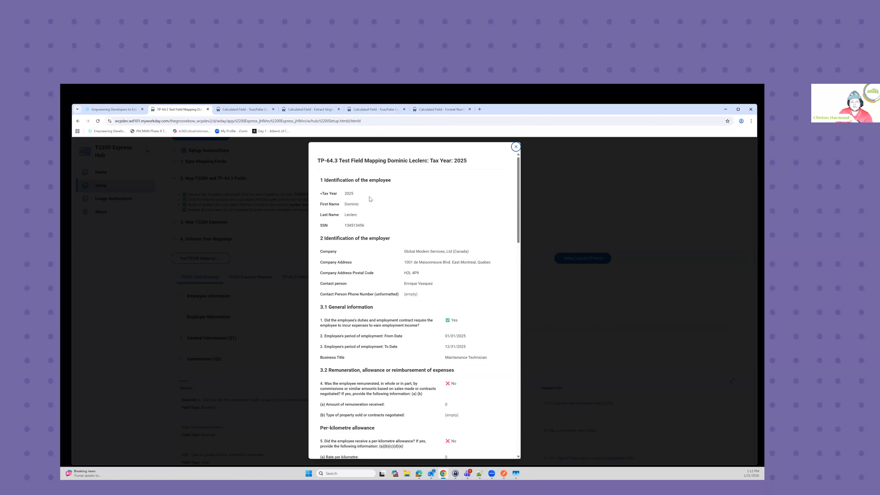
- Review the worker's TP-64.3 test field mapping answers down to section 3.4 and close the results
scroll(407, 252, "down", 5)
scroll(407, 251, "down", 5)
scroll(444, 413, "down", 4)
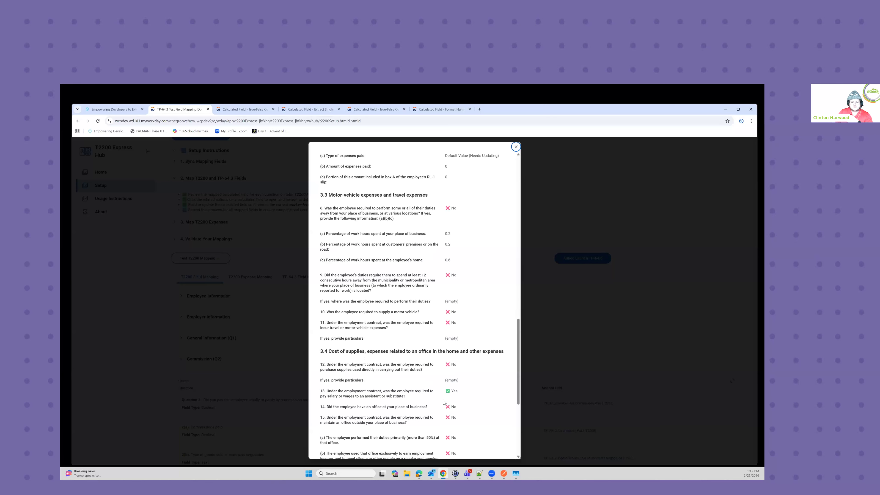
left_click(516, 147)
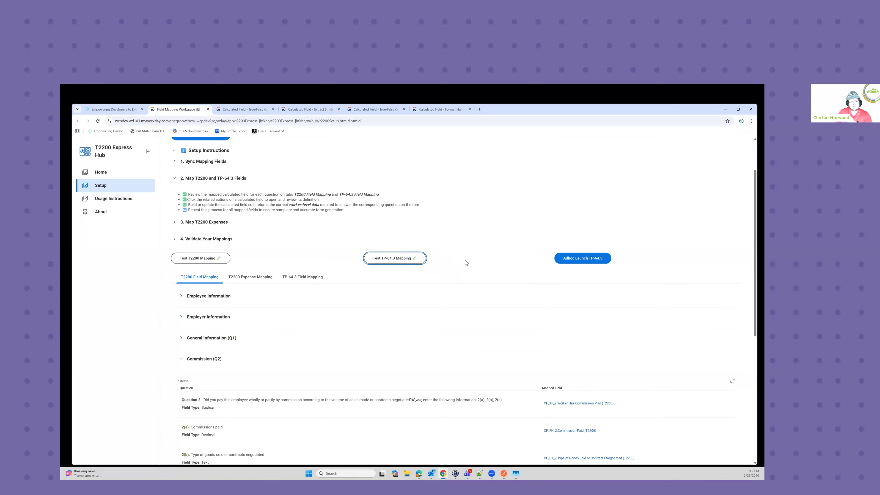
- Search Workday for "rd: t2200" and look through the listed report definitions
scroll(467, 276, "up", 2)
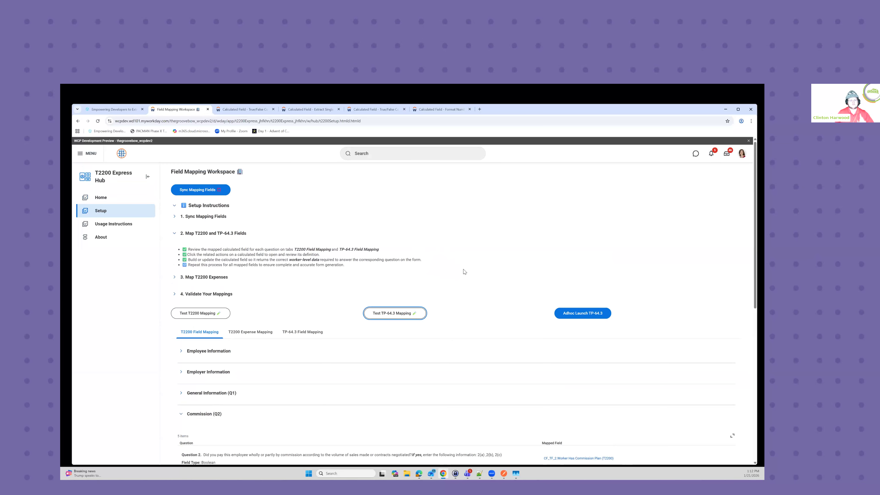
left_click(371, 153)
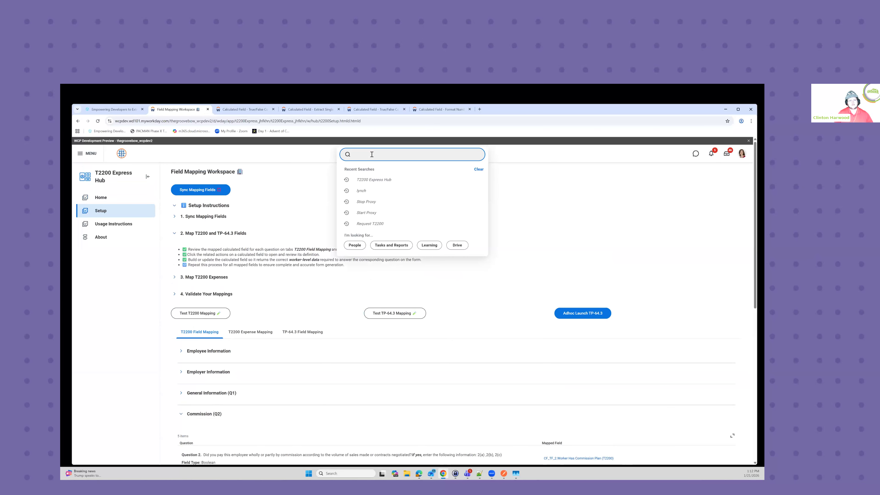
type("rd: t2200")
key("Return")
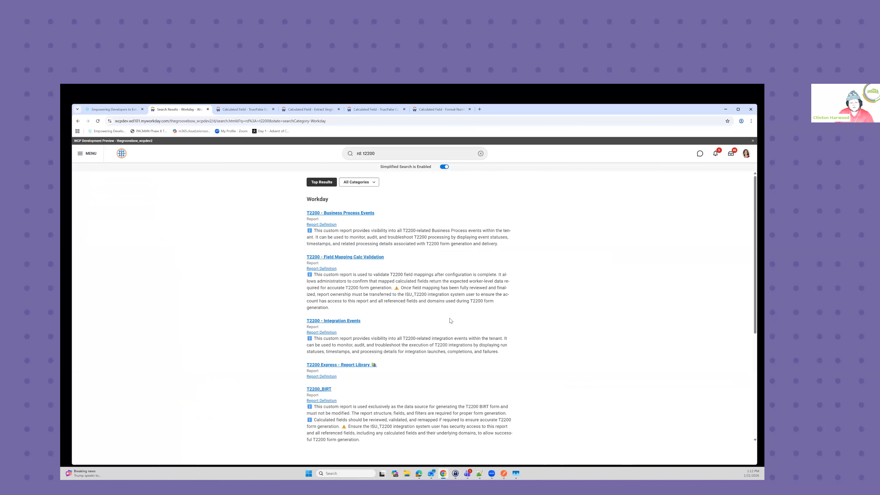
scroll(449, 320, "down", 3)
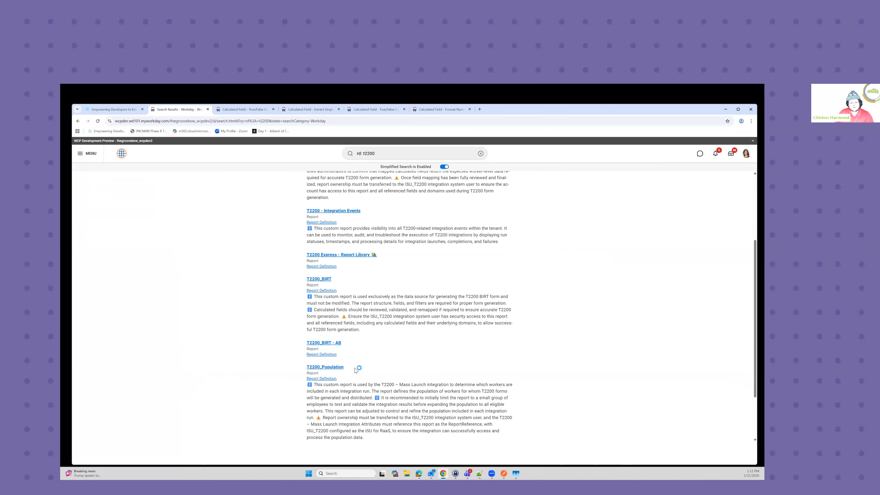
- Open the T2200_Population custom report for editing, check its filter conditions, and cancel out without saving
mouse_move(379, 267)
left_click(413, 267)
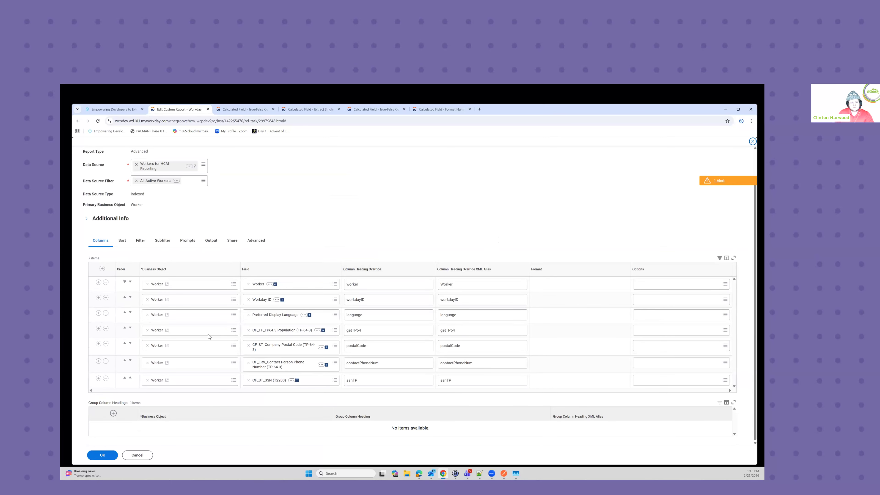
left_click(143, 244)
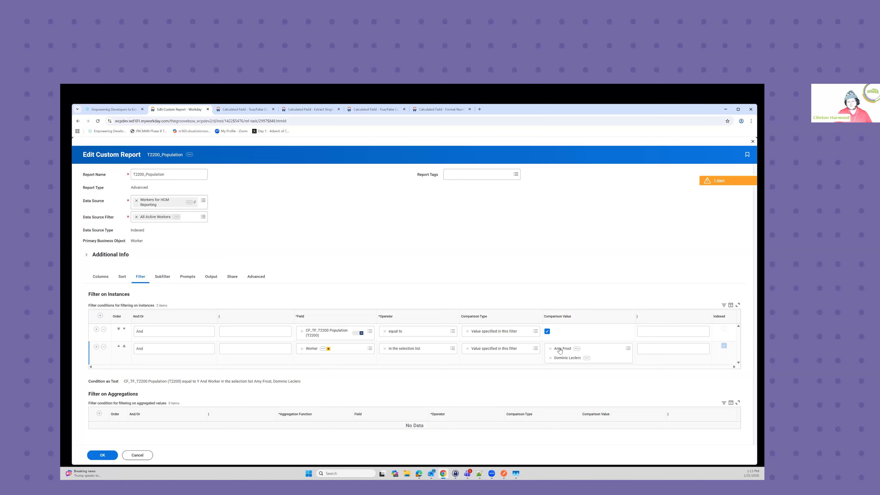
left_click(137, 455)
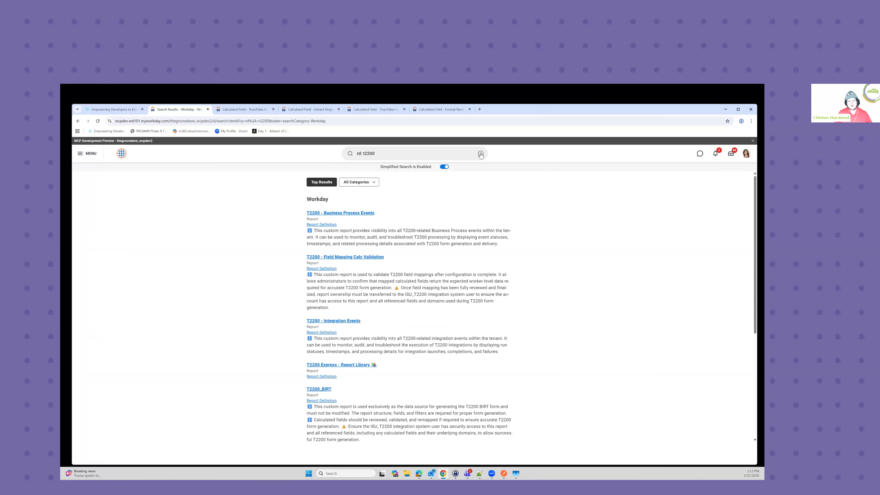
- Search Workday for "intsys: t2200" and open a related action of the T2200 - Mass Launch integration system
left_click(480, 153)
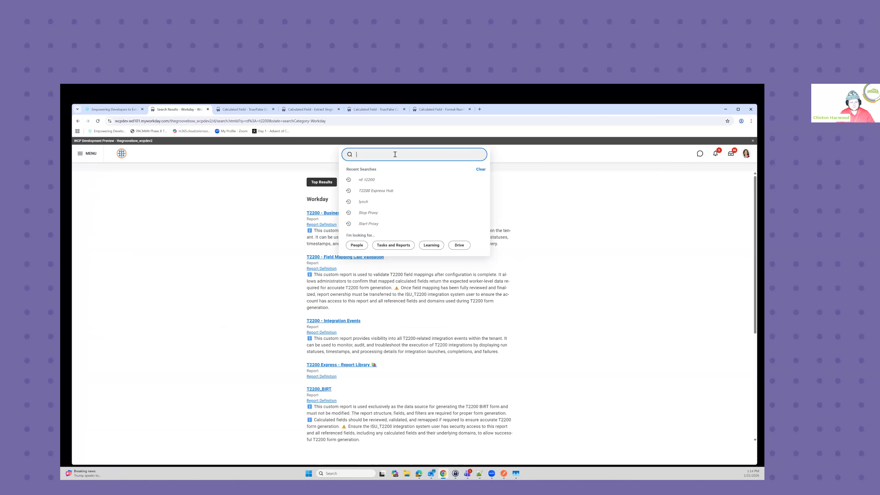
type("intsys")
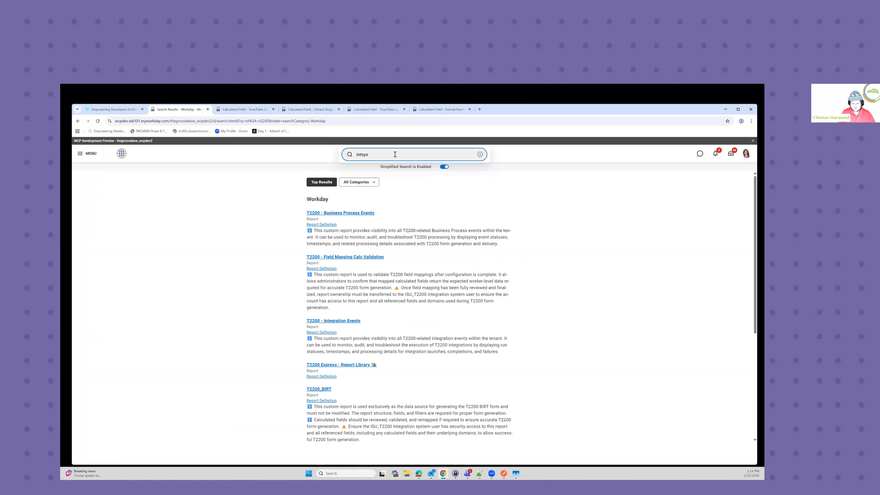
type(": t2200")
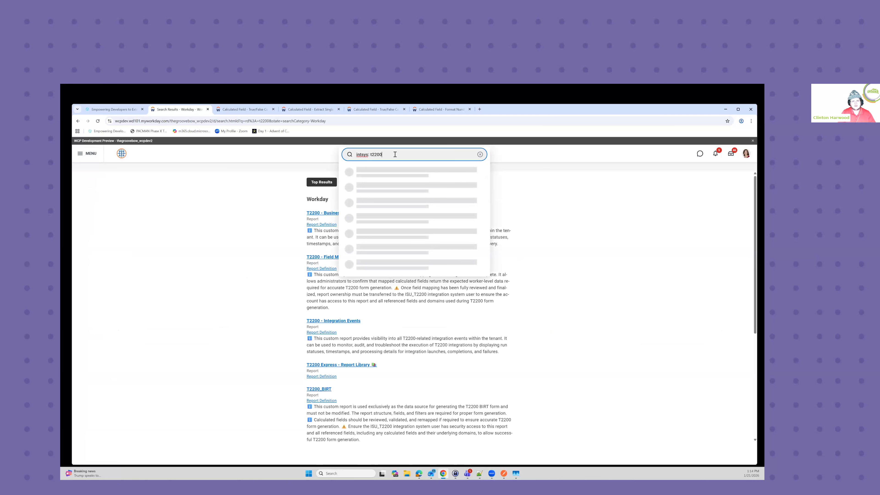
key("Return")
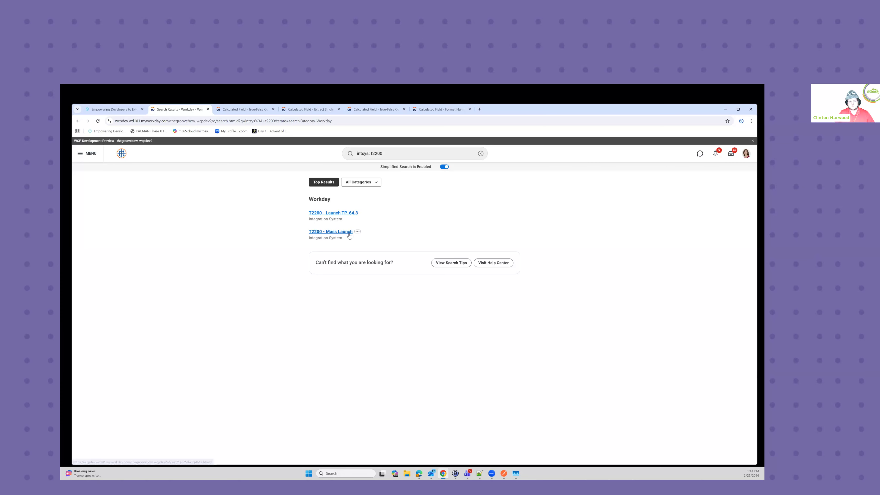
left_click(357, 231)
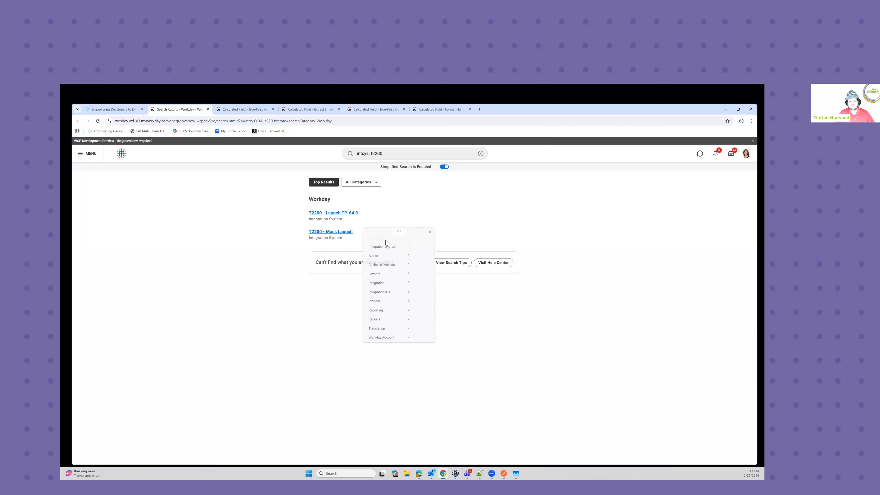
left_click(427, 291)
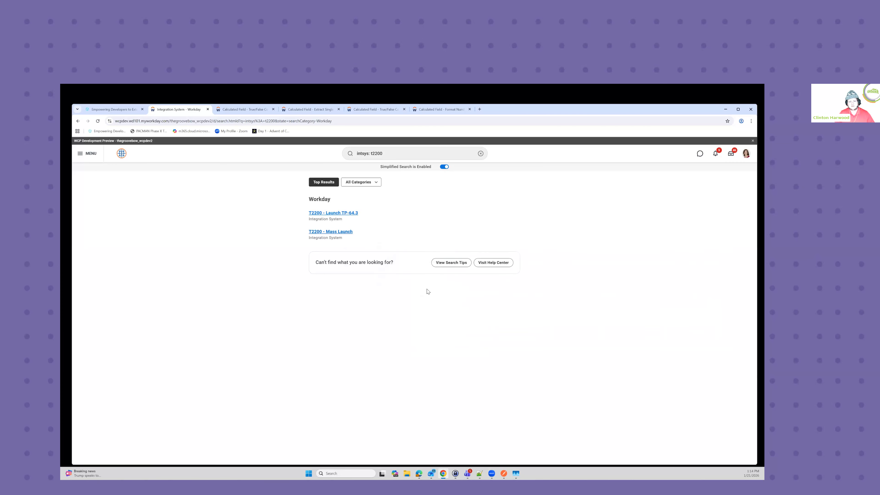
- Launch the T2200 - Mass Launch integration and refresh its background process until it completes
left_click(479, 263)
left_click(102, 455)
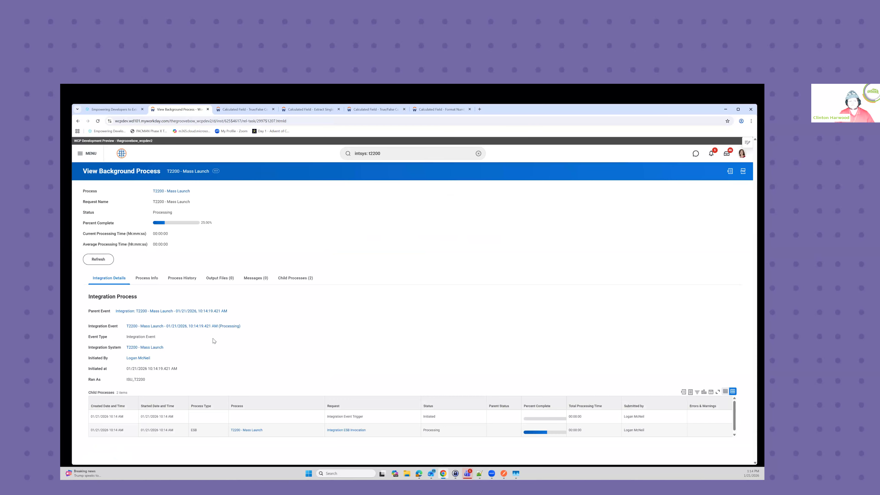
left_click(98, 259)
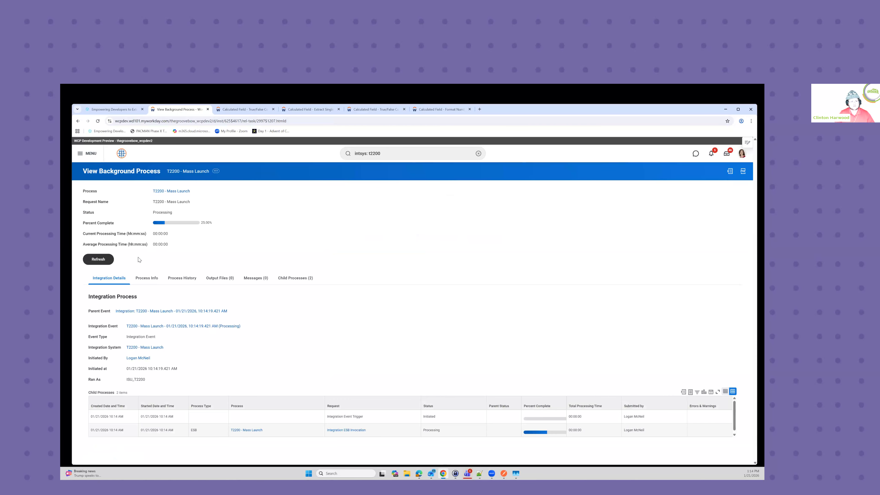
left_click(98, 262)
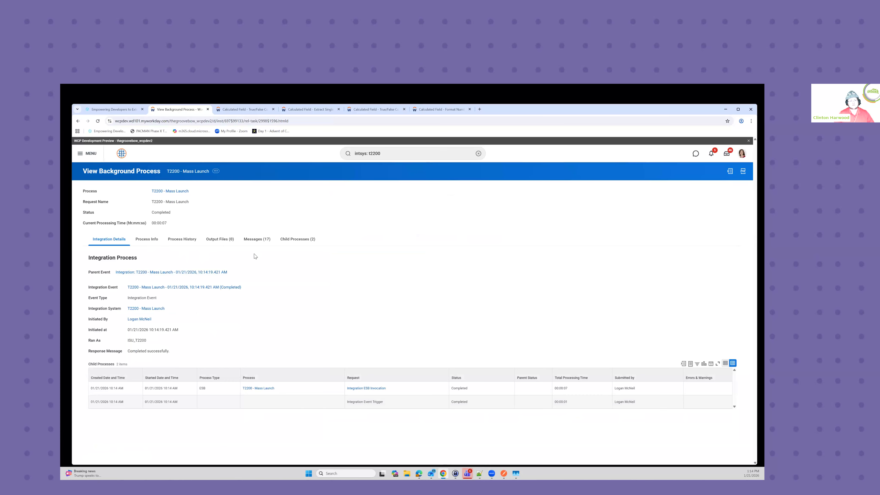
- Try to stop the current proxy session with the Stop Proxy task, and cancel out of it
left_click(478, 153)
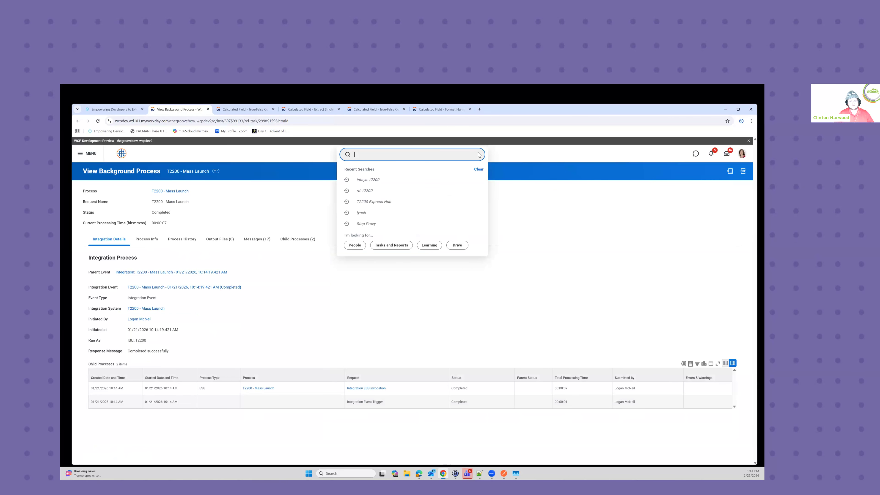
left_click(366, 224)
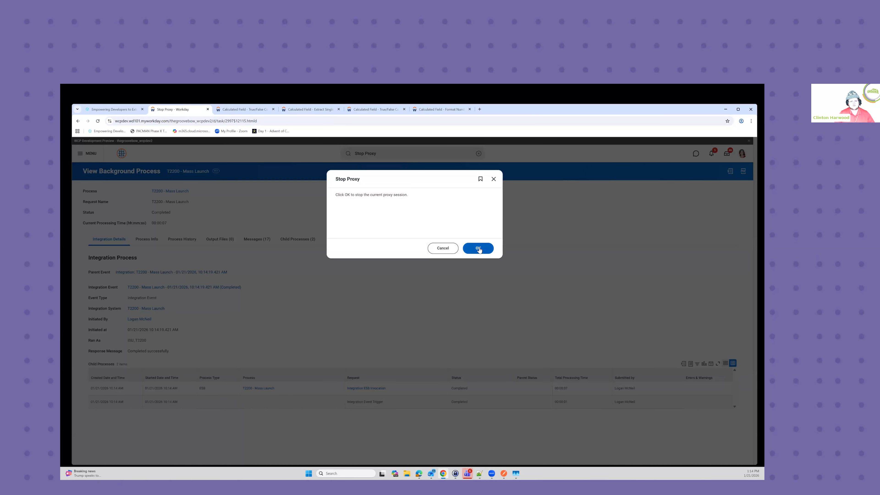
left_click(479, 248)
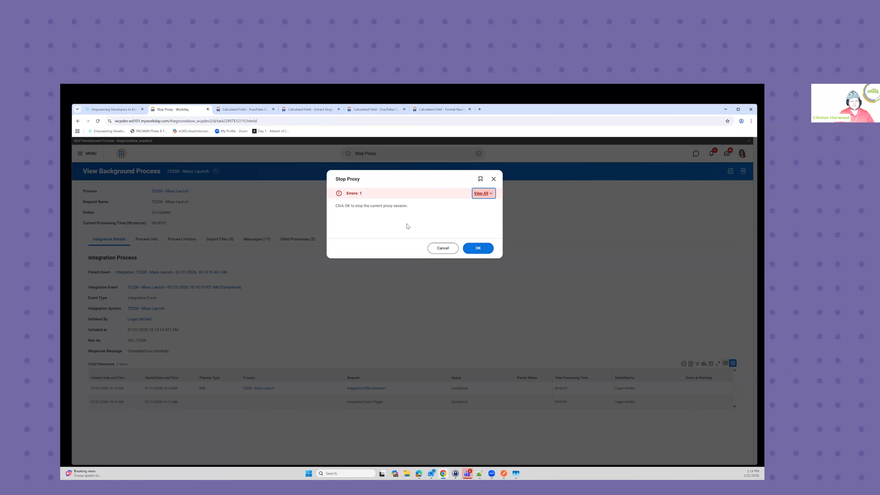
left_click(473, 248)
left_click(433, 250)
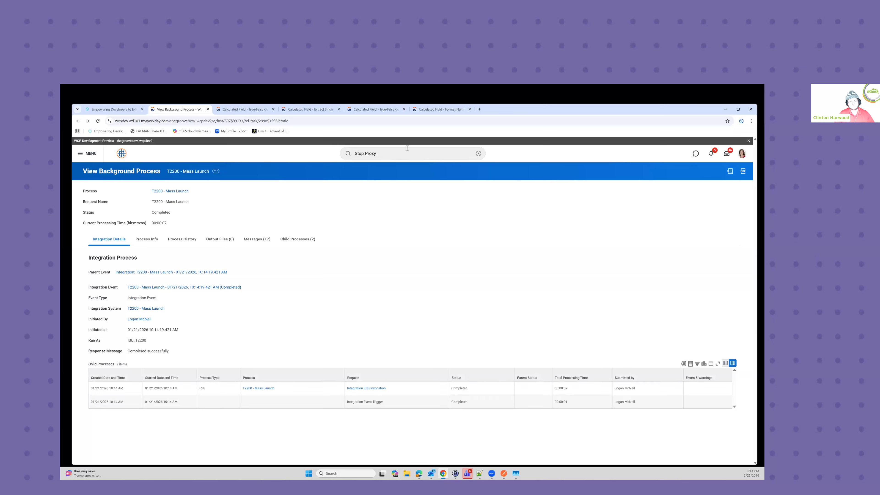
- Find the Start Proxy task and start a proxy session on behalf of the Montreal maintenance technician
left_click_drag(355, 154, 363, 155)
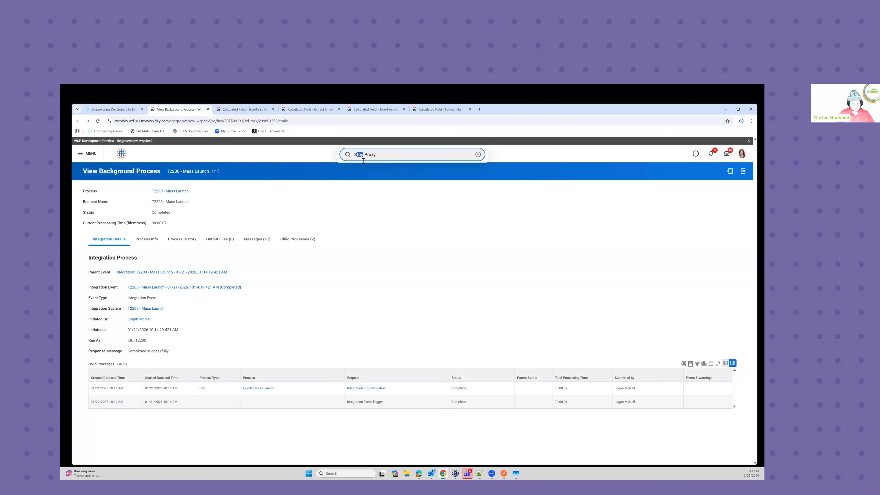
type("tart")
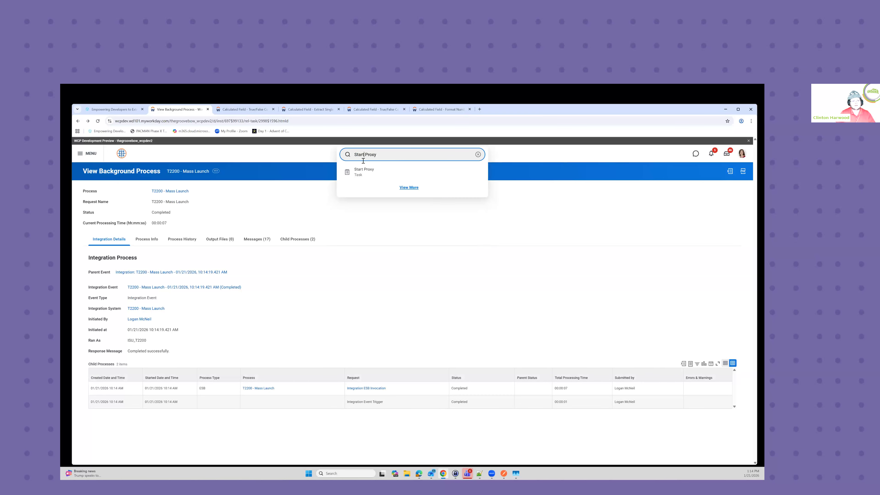
left_click(363, 171)
left_click(133, 222)
type("d")
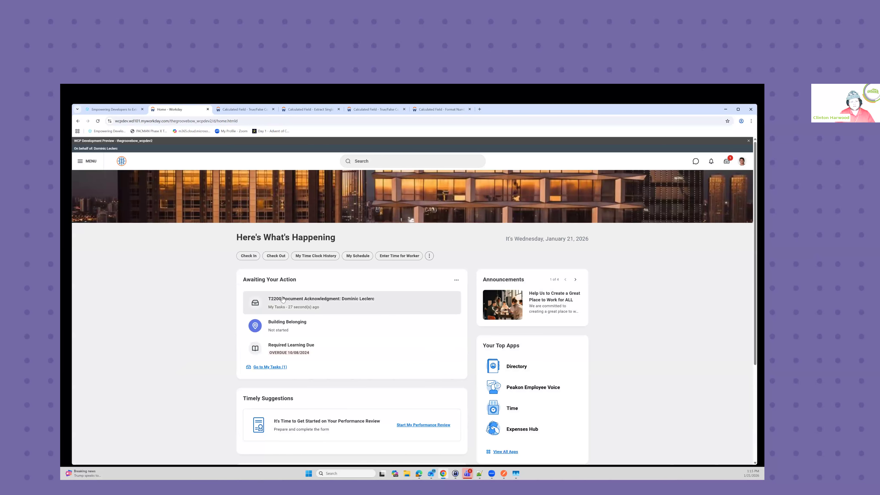
- Open the T2200 Document Acknowledgment in My Tasks, agree to the signature statement, and submit it
left_click(727, 162)
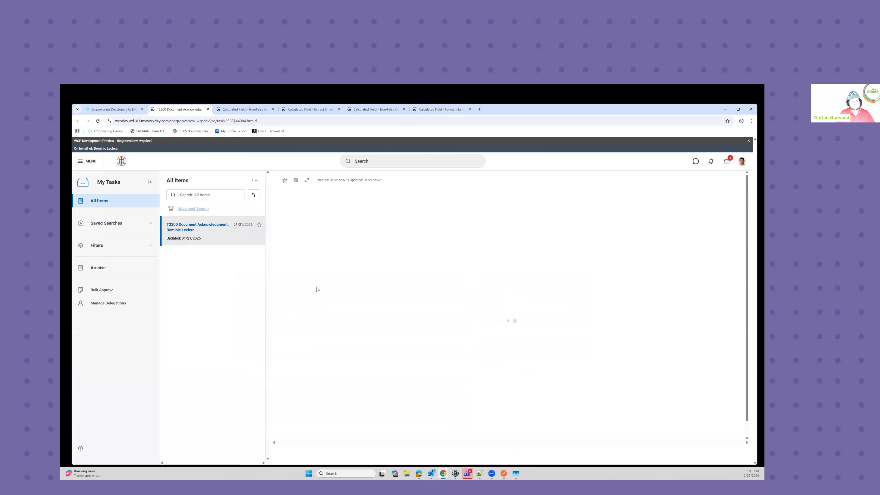
left_click(332, 253)
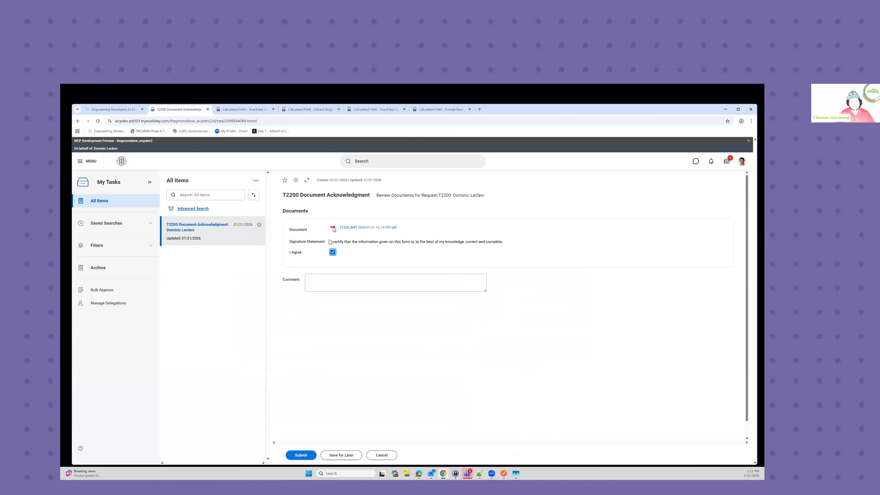
left_click(301, 454)
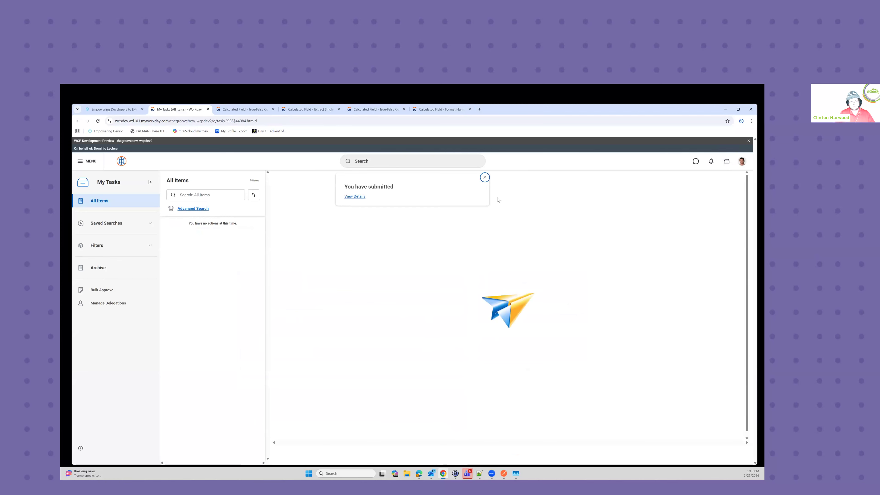
left_click(485, 177)
- Open the proxied maintenance technician's own profile and display the documents in the personal section
left_click(742, 163)
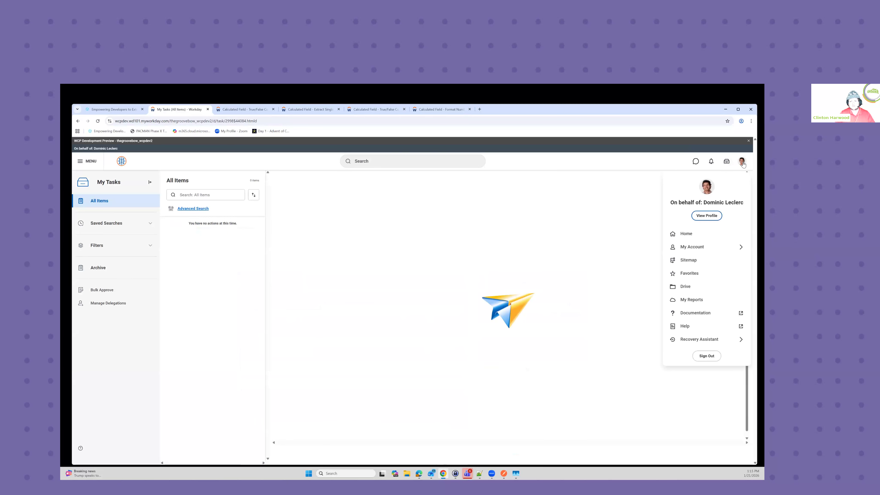
key("Escape")
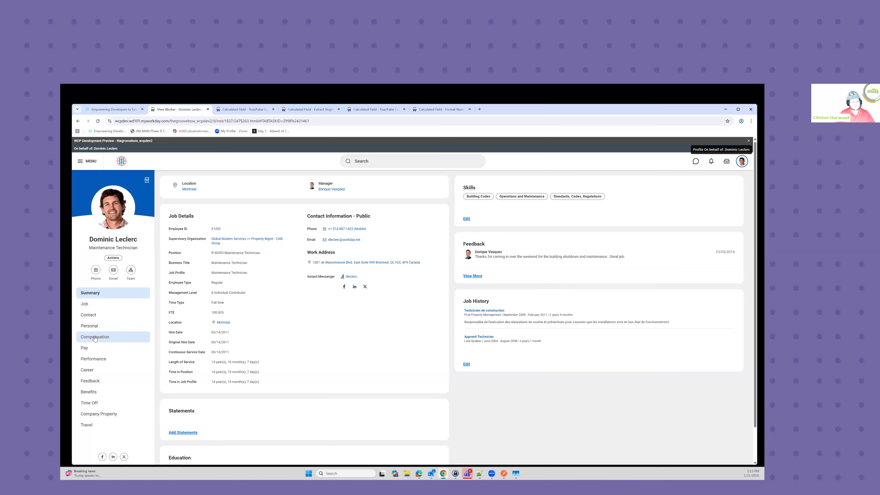
left_click(91, 327)
left_click(244, 183)
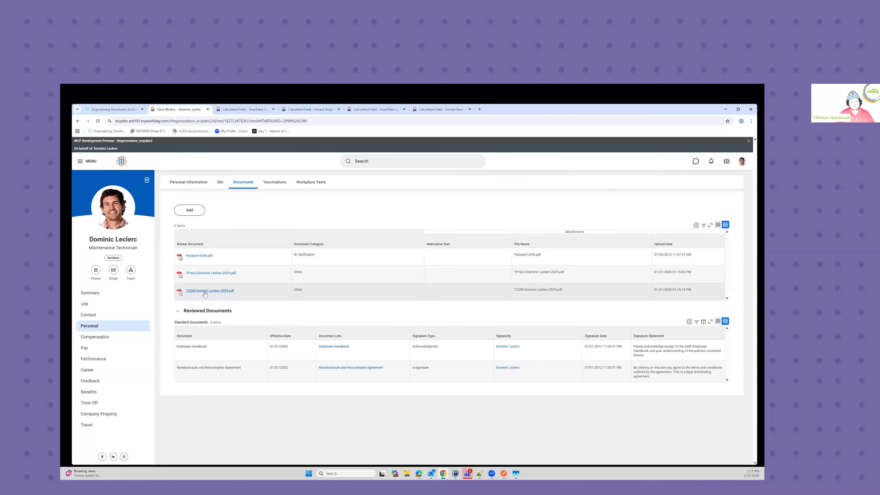
- Review the first three pages of the technician's 2025 T2200 PDF and close the preview
left_click(239, 288)
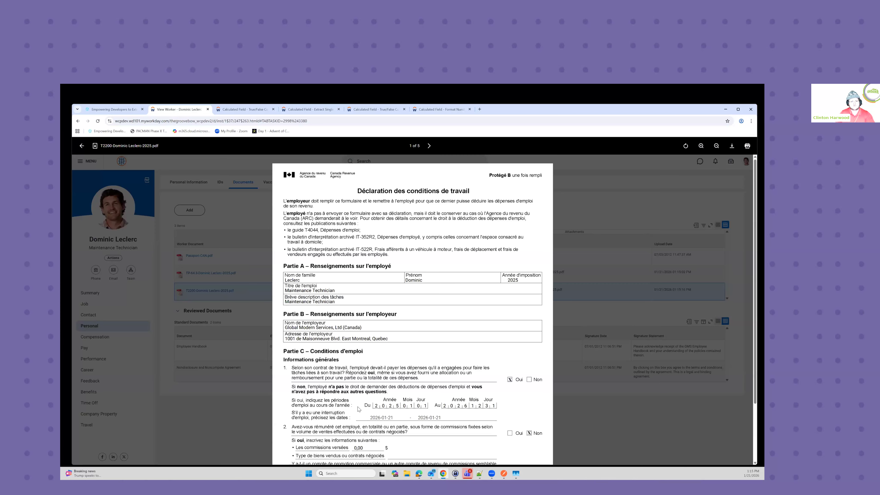
scroll(358, 402, "down", 3)
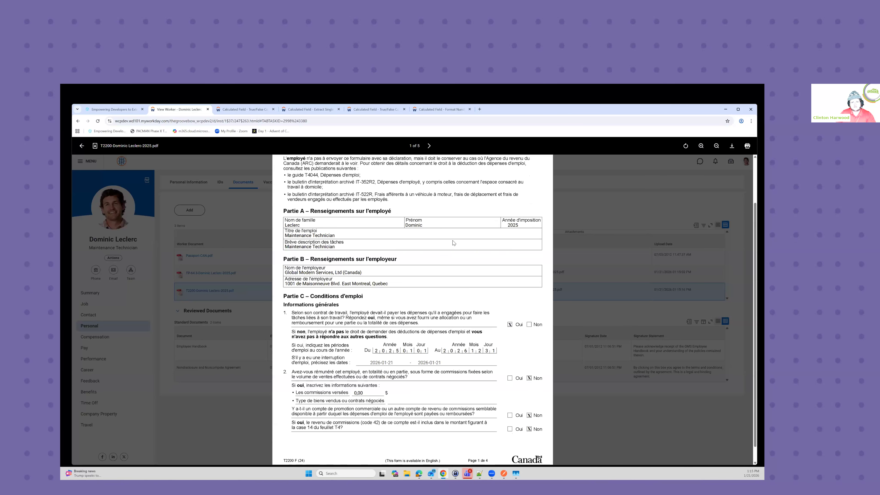
left_click(429, 145)
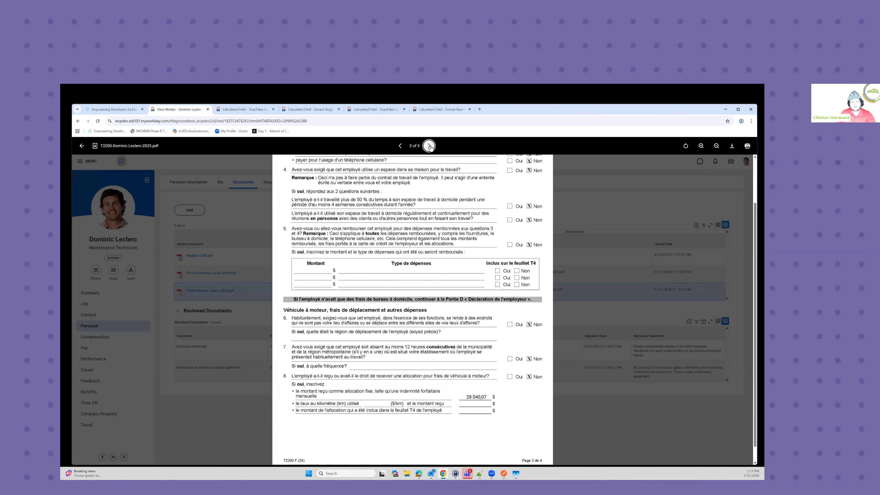
left_click(429, 146)
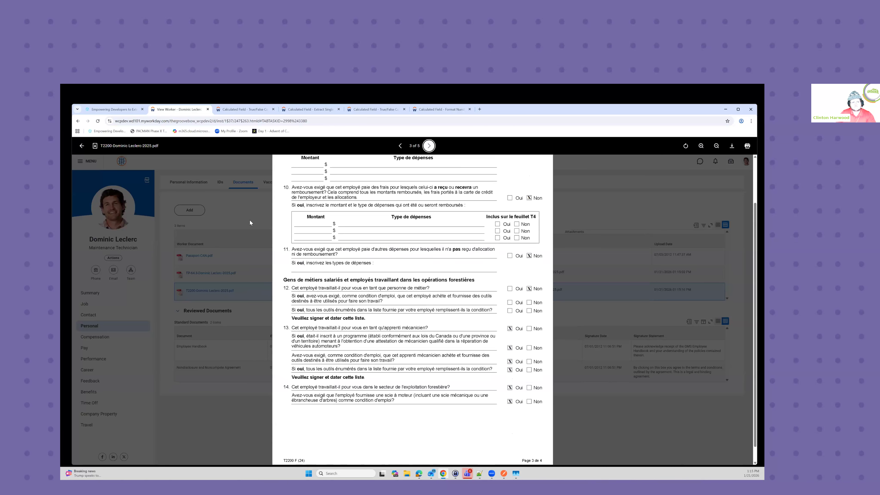
left_click(82, 146)
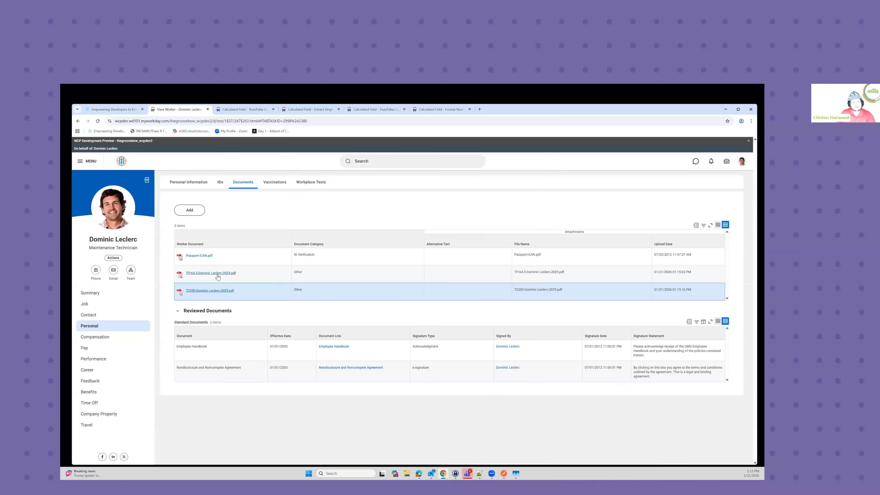
- Review the first two pages of the technician's 2025 TP-64.3 PDF and close the preview
left_click(217, 274)
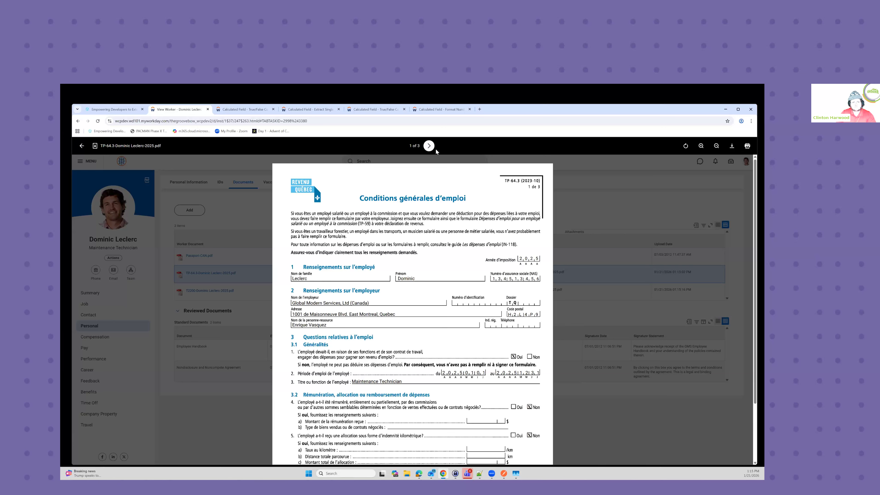
scroll(401, 271, "down", 10)
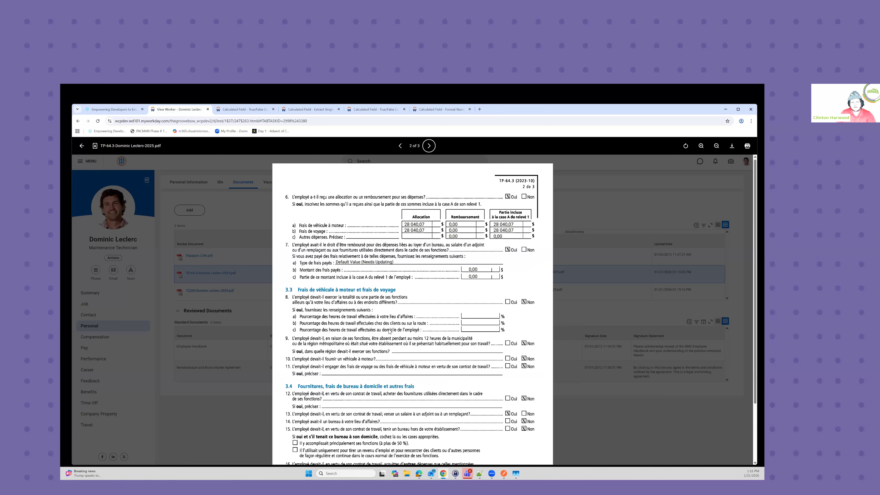
scroll(389, 331, "down", 1)
scroll(341, 303, "up", 2)
left_click(82, 145)
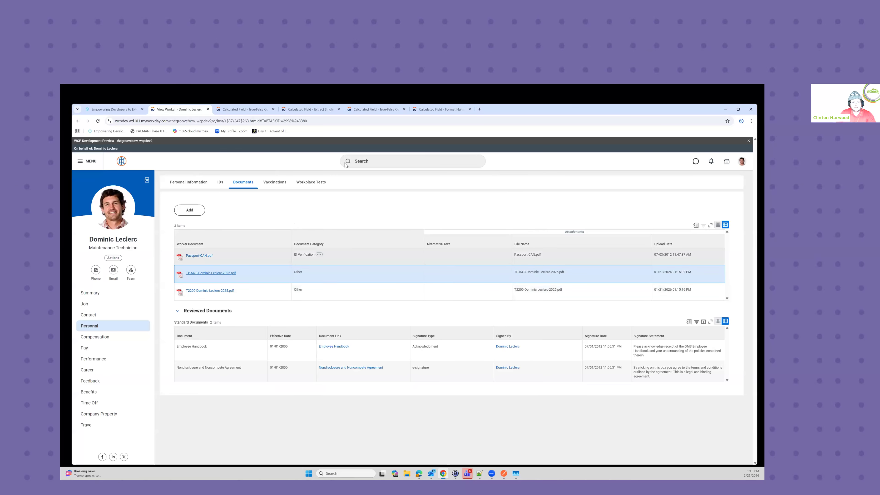
- Start a new proxy session on behalf of the Calgary field sales director
left_click(374, 161)
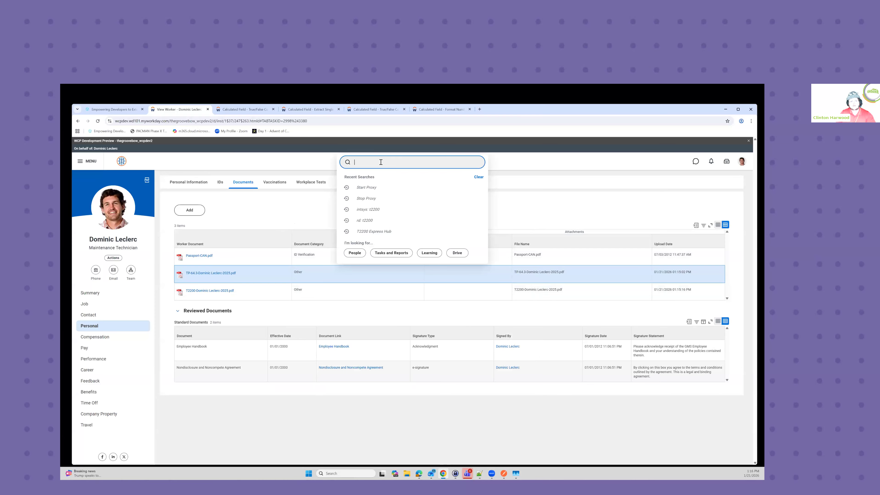
left_click(367, 187)
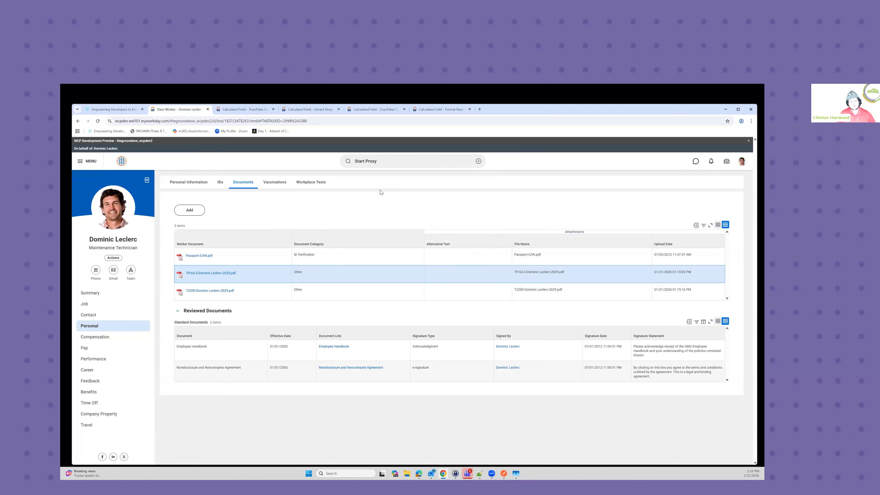
left_click(132, 230)
type("amy")
key("Return")
left_click(107, 455)
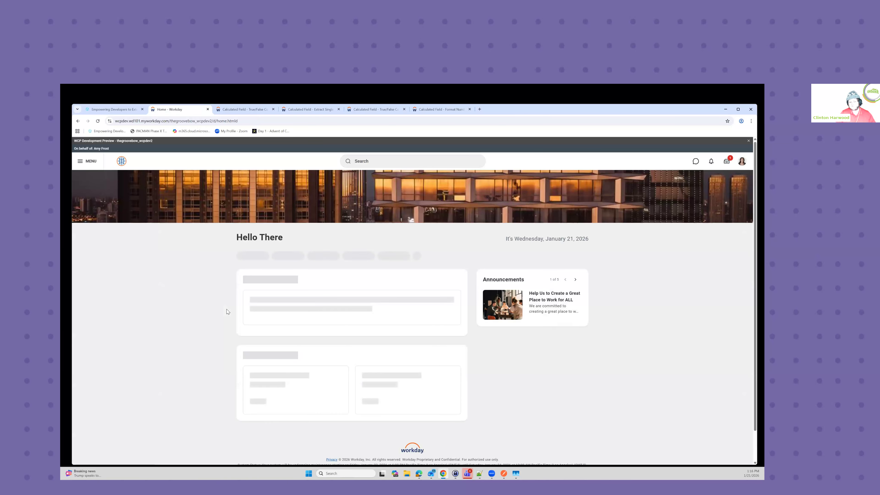
- Open the field sales director's T2200 Document Acknowledgment task, agree to the signature statement, and submit it
left_click(367, 161)
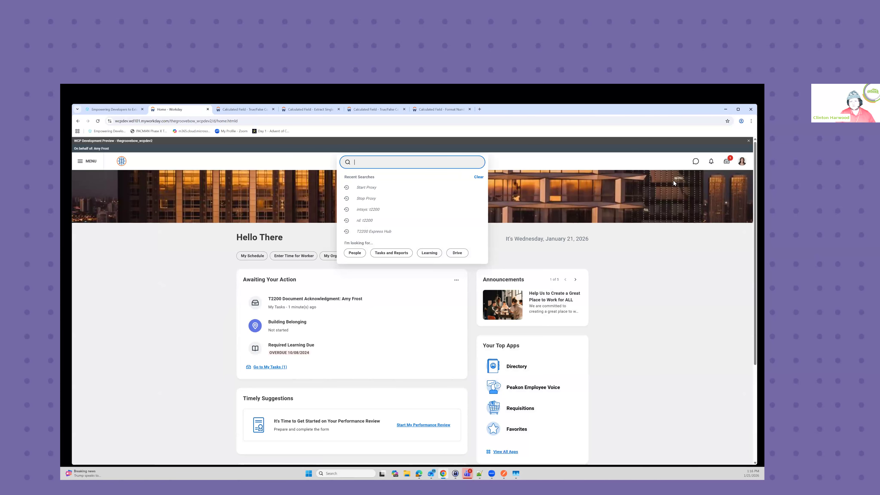
left_click(726, 162)
left_click(726, 163)
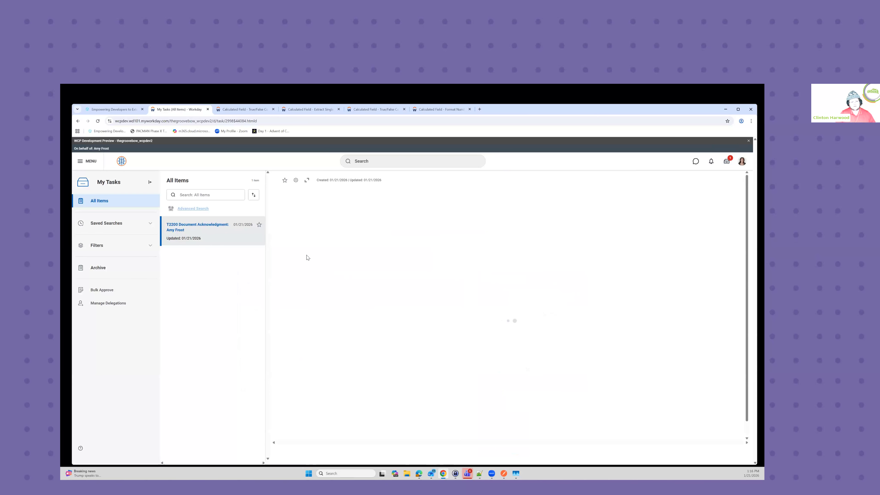
left_click(333, 252)
left_click(301, 455)
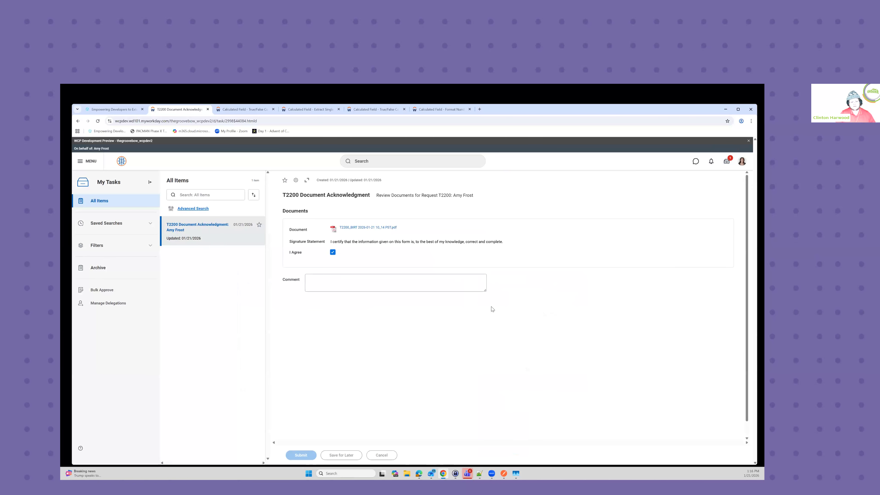
- Open the field sales director's personal documents from the profile, review the 2025 T2200 PDF's first page, and close it
left_click(741, 161)
left_click(714, 215)
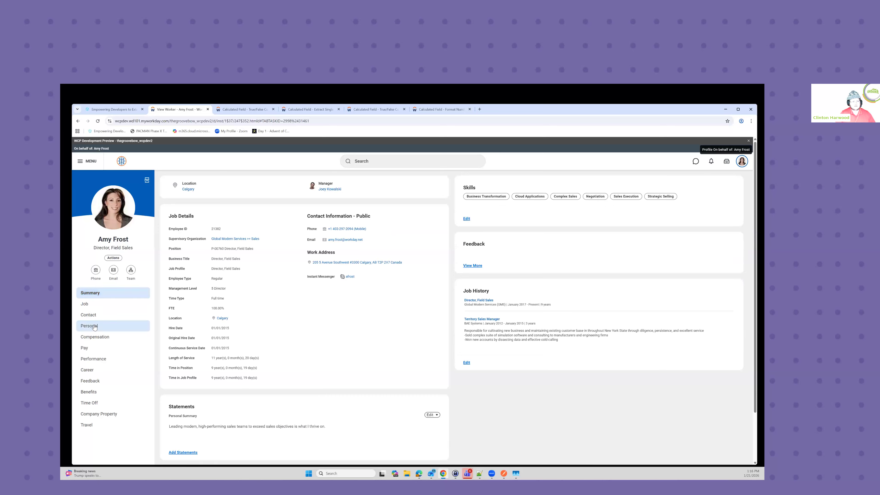
left_click(93, 326)
left_click(243, 183)
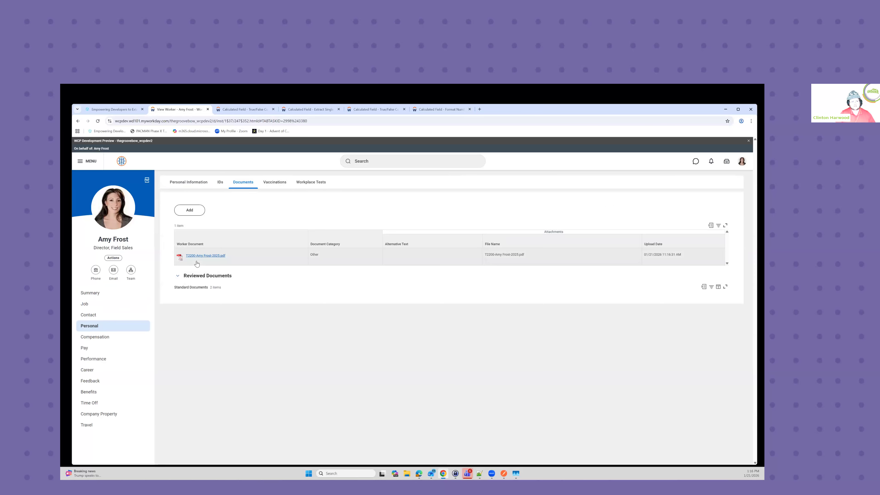
left_click(210, 256)
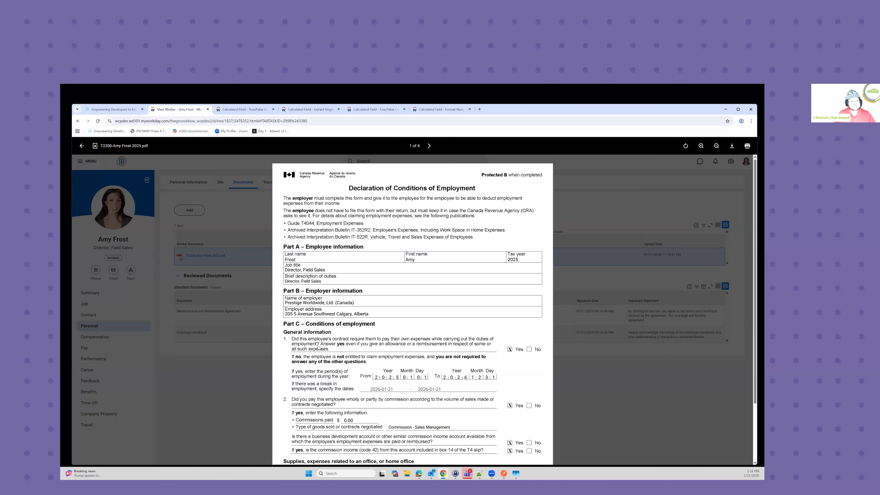
left_click(82, 146)
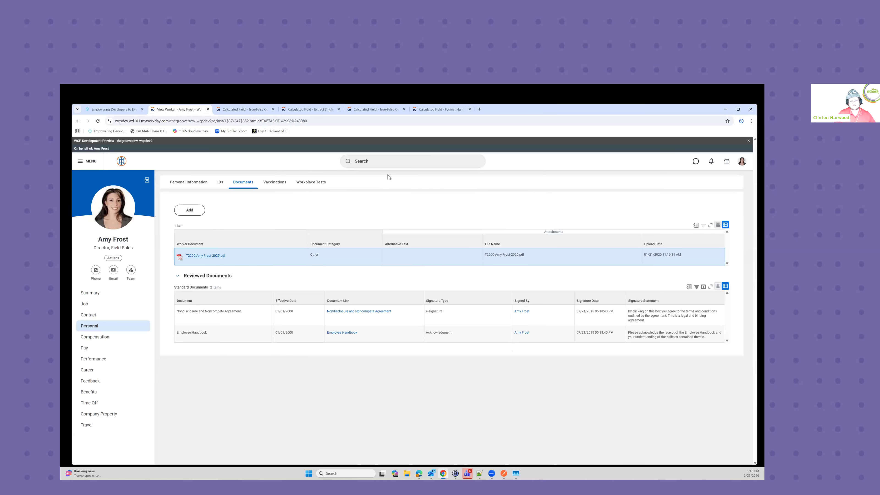
- Start a new proxy session on behalf of the payroll operations director
left_click(388, 161)
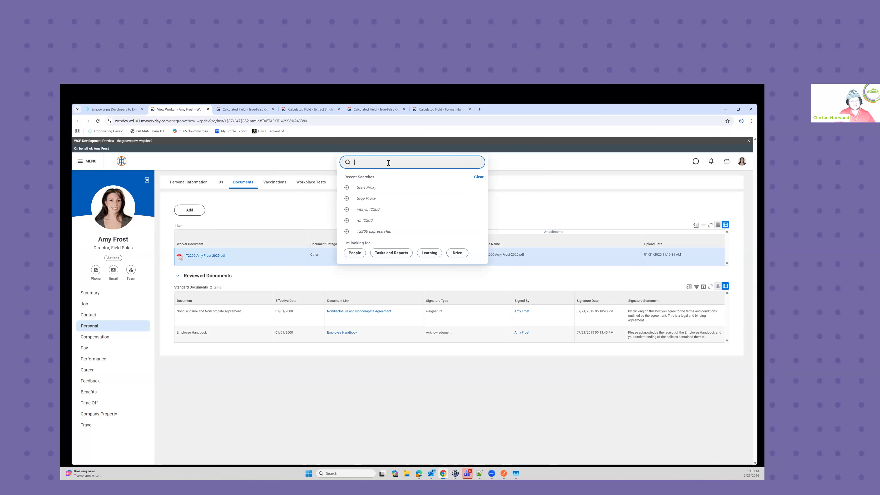
left_click(376, 187)
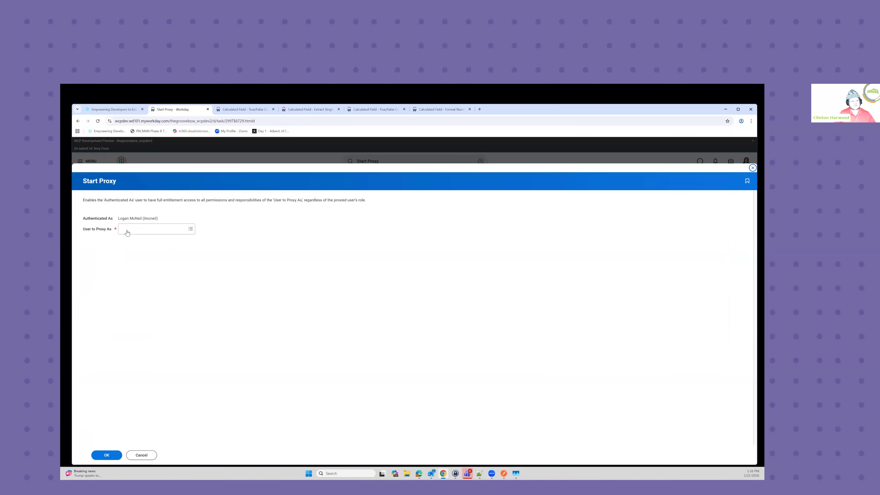
left_click(130, 228)
type("lynch")
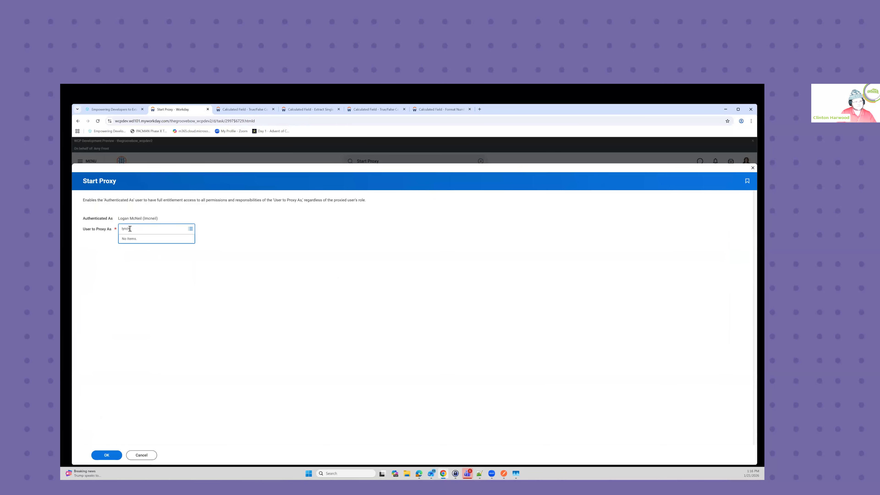
key("Return")
left_click(188, 257)
left_click(106, 454)
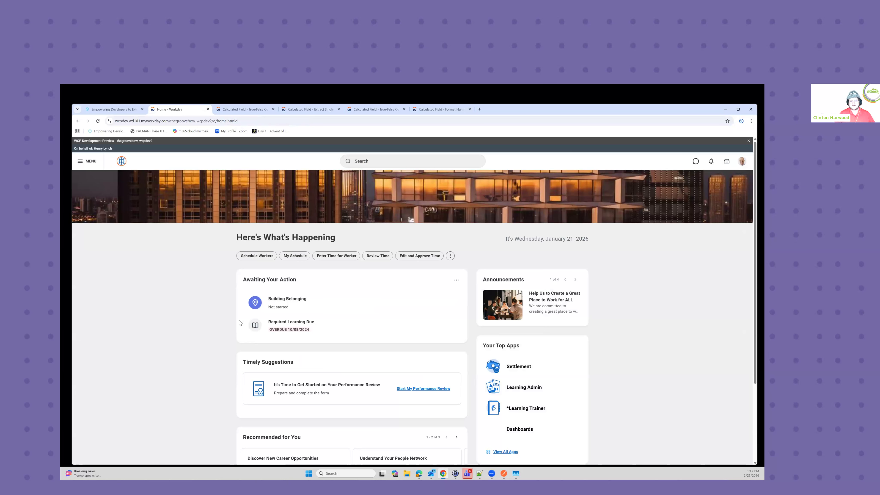
- Submit a Request T2200 for tax year 2025, answering Yes to required travel with Edmonton as the area of travel
left_click(377, 163)
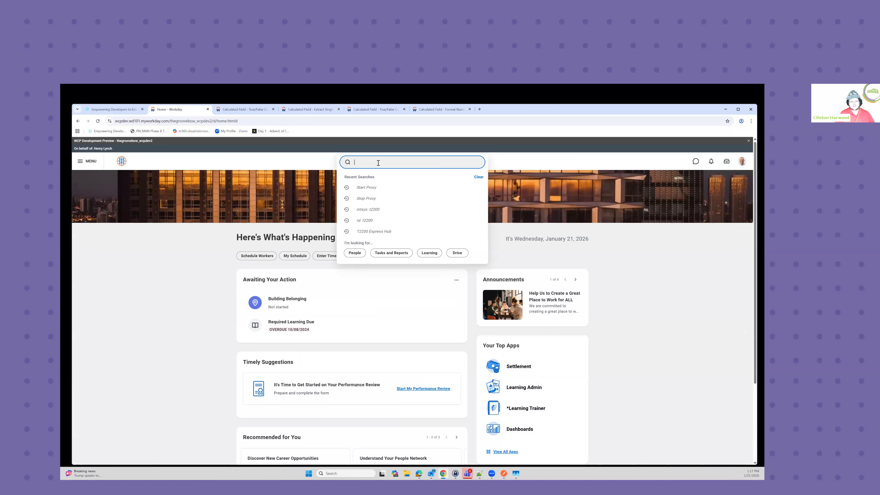
type("req t22")
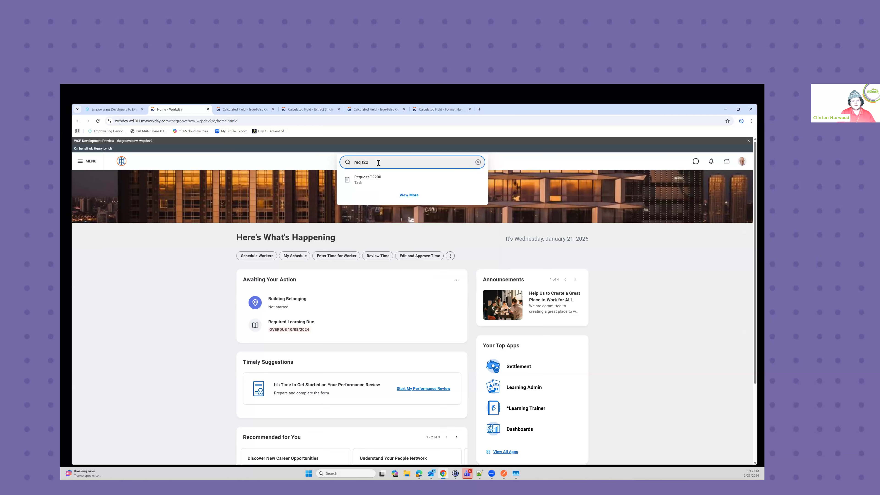
left_click(379, 178)
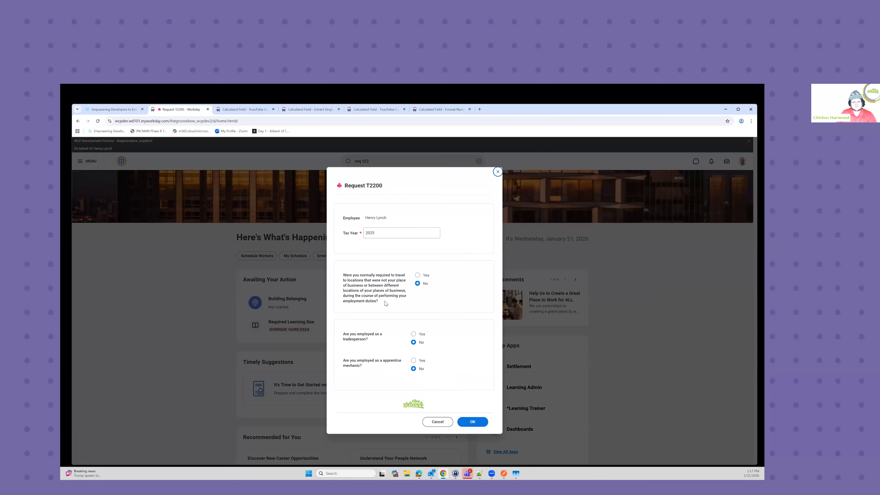
left_click(417, 275)
left_click(431, 286)
type("Edmonton")
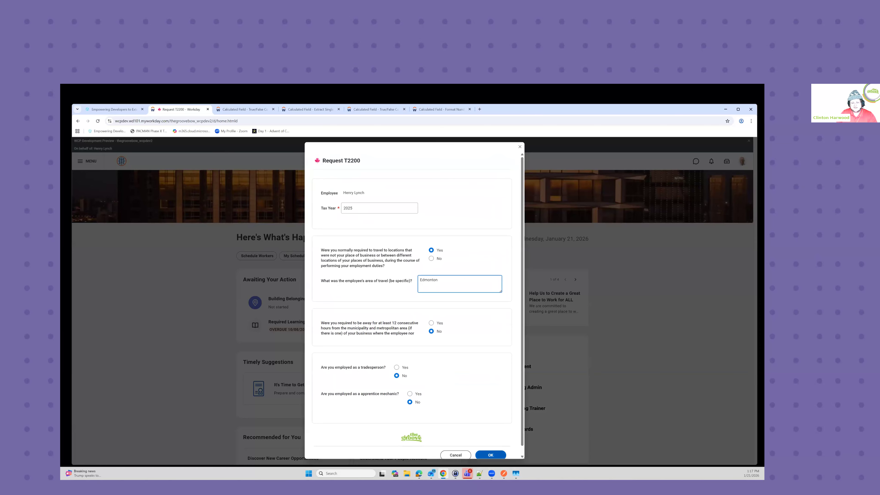
left_click(513, 388)
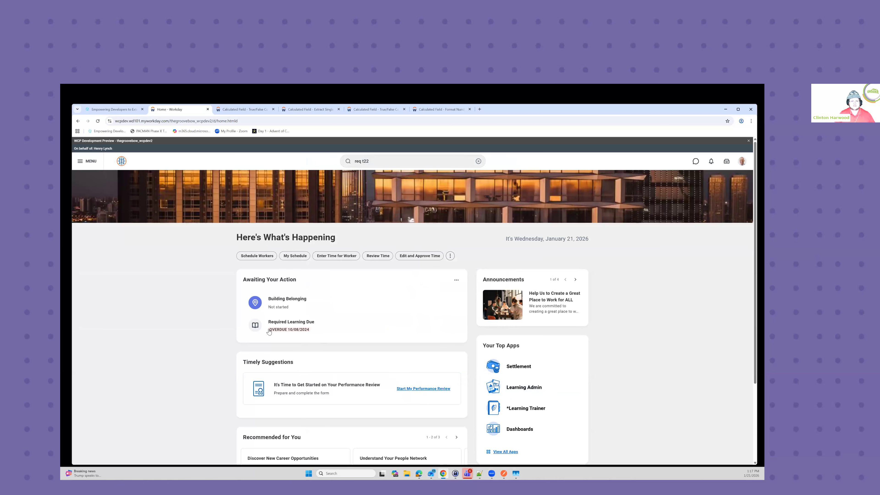
- Stop the current proxy session
left_click(478, 161)
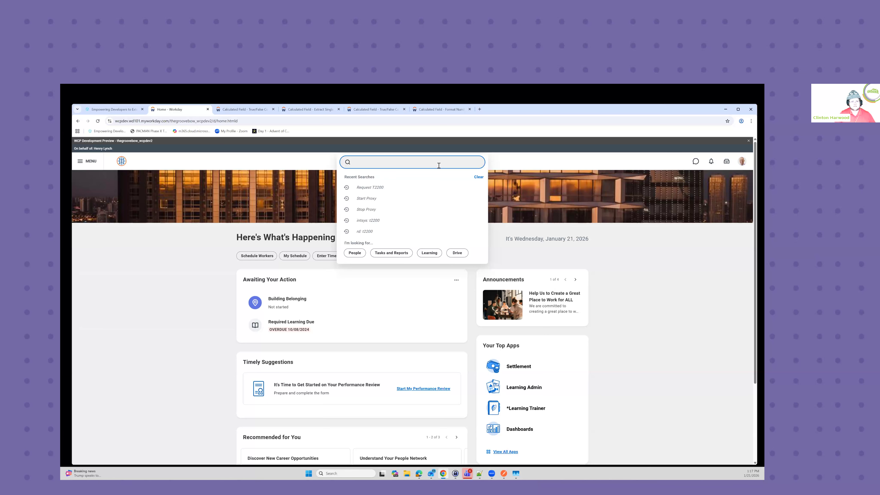
left_click(369, 210)
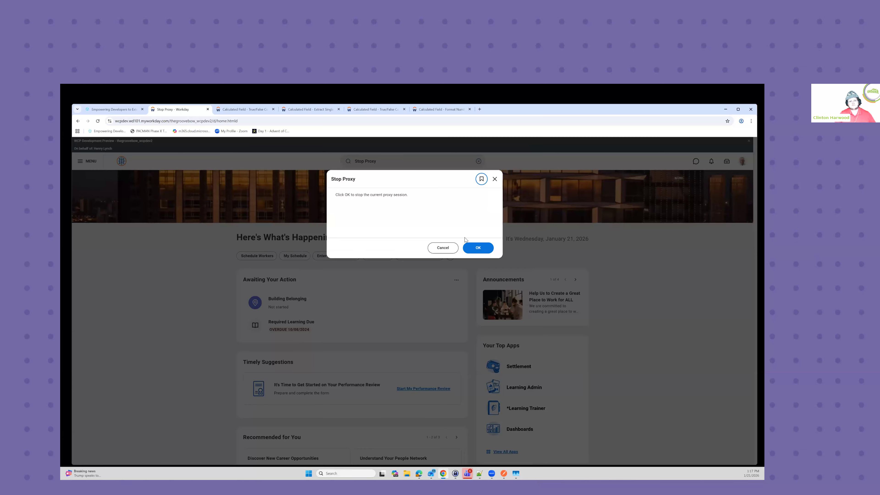
left_click(478, 248)
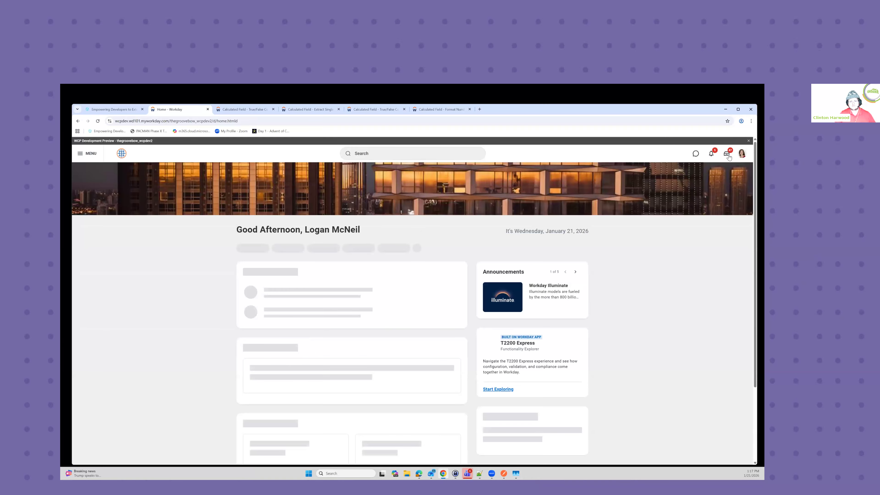
- Open the payroll operations director's Complete T2200 Form task, review the prefilled answers and area of travel, and submit the form
left_click(727, 157)
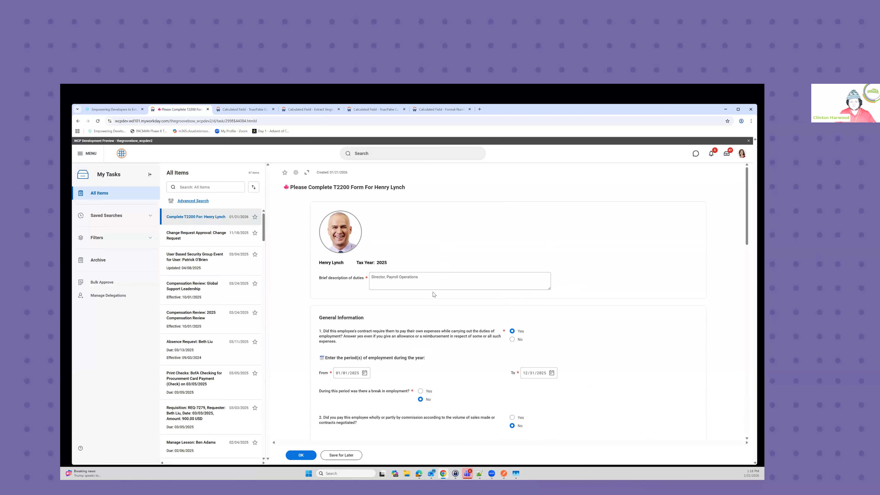
scroll(434, 293, "down", 2)
scroll(433, 294, "down", 10)
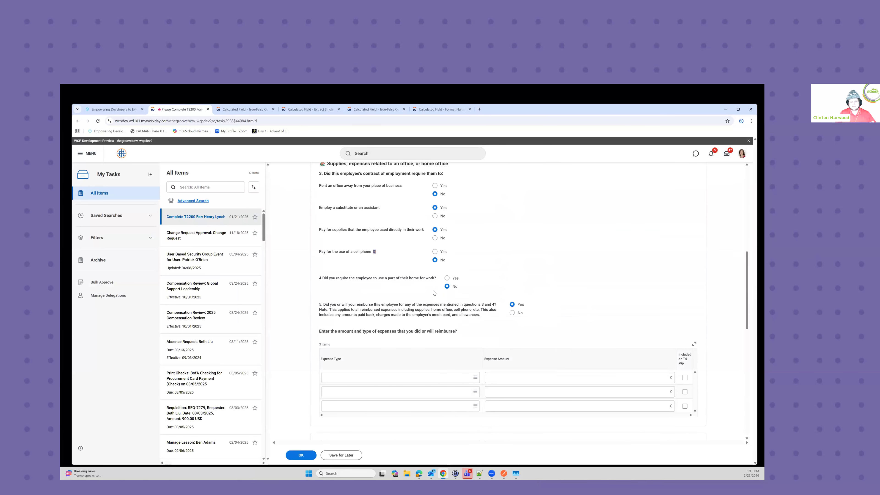
left_click_drag(441, 402, 395, 413)
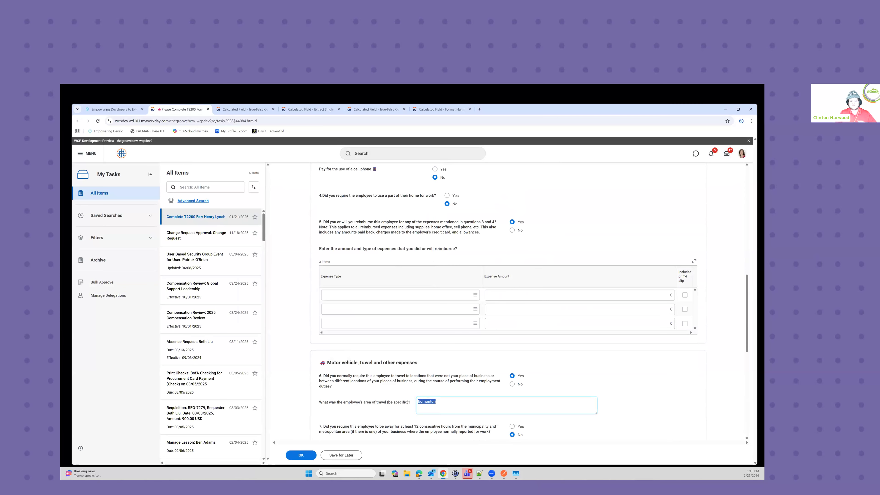
scroll(508, 301, "up", 12)
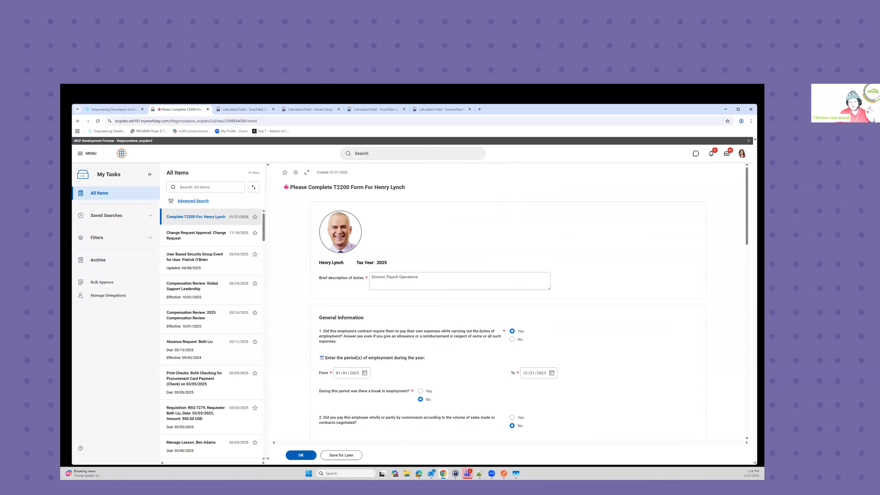
left_click(309, 455)
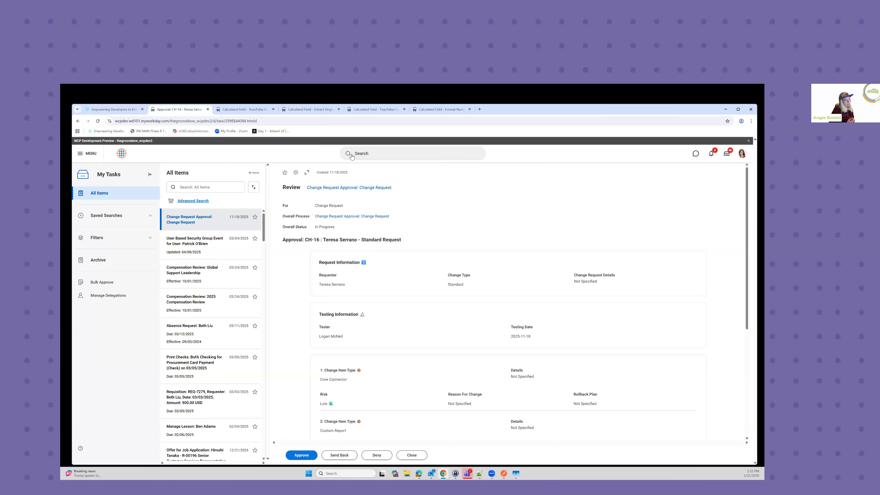
- Find the T2200 Express Hub and open its Setup page with the Field Mapping Workspace
left_click(370, 155)
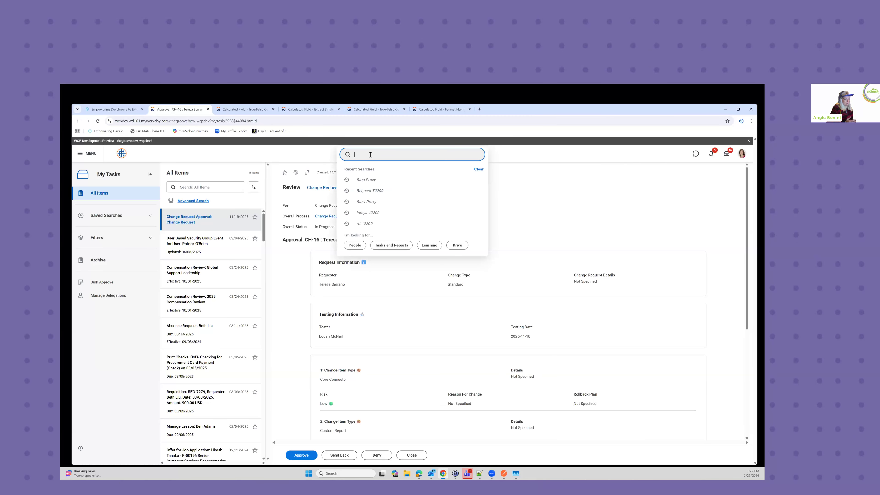
type("t2")
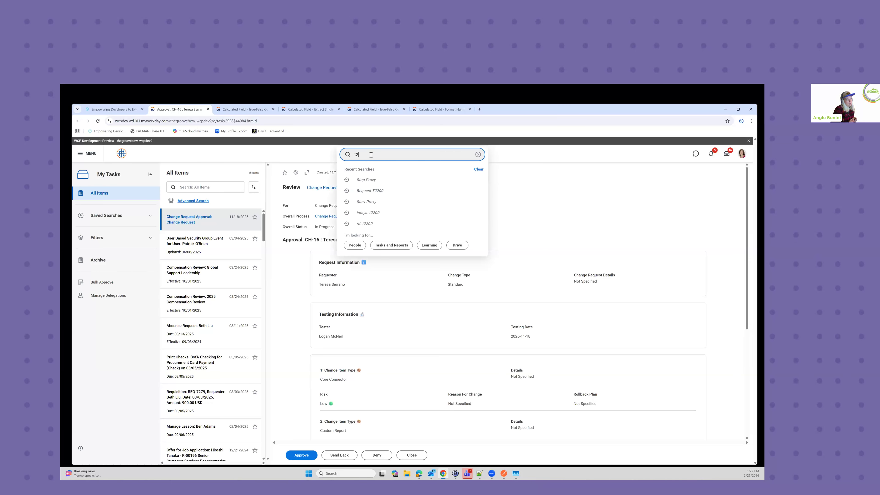
type("200 hub")
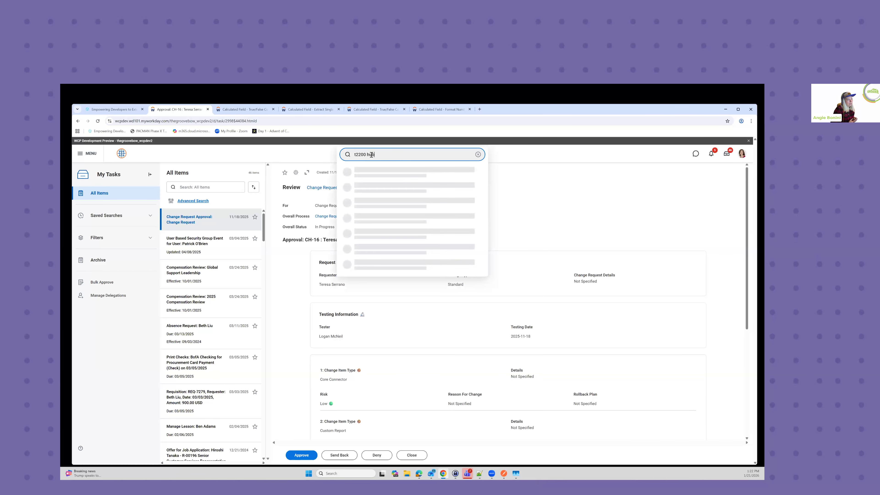
left_click(367, 172)
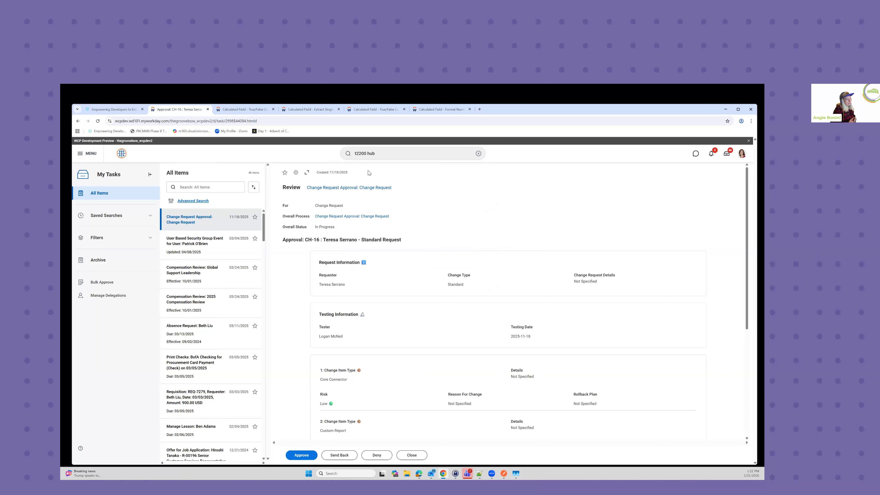
left_click(101, 210)
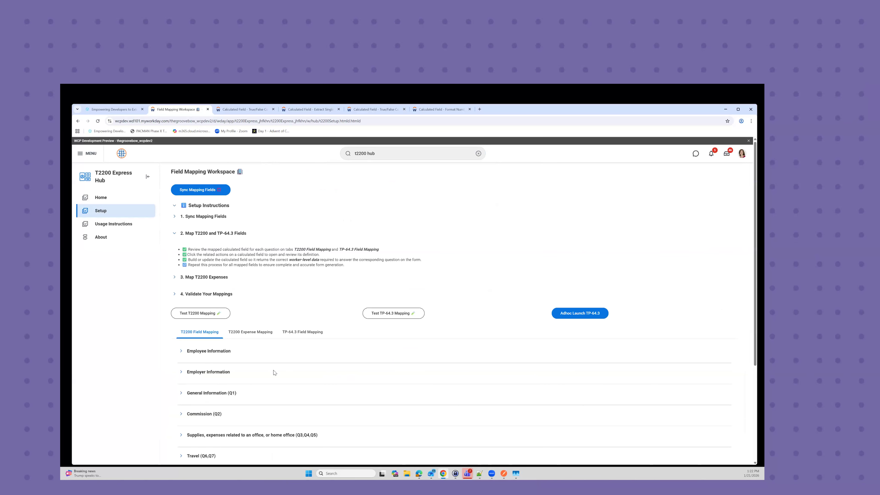
- Expand the Commission (Q2) section of the T2200 field mapping and review its questions and mapped fields
scroll(277, 378, "down", 1)
left_click(284, 384)
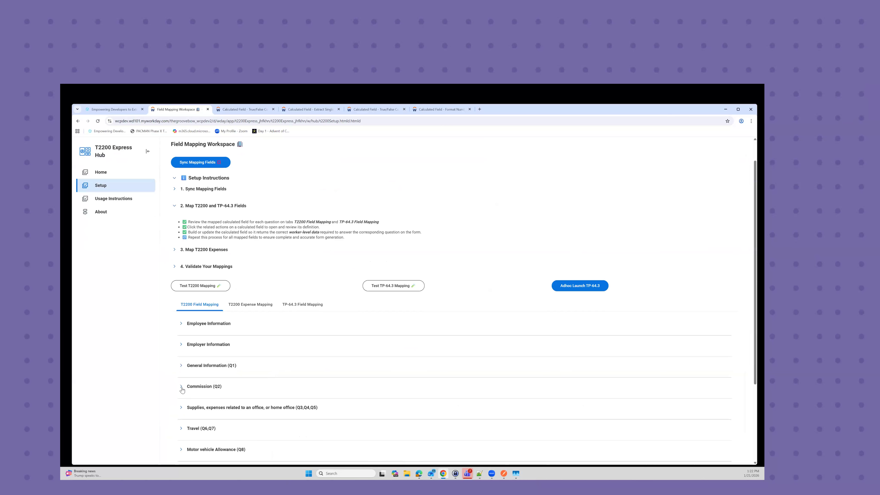
scroll(284, 382, "down", 2)
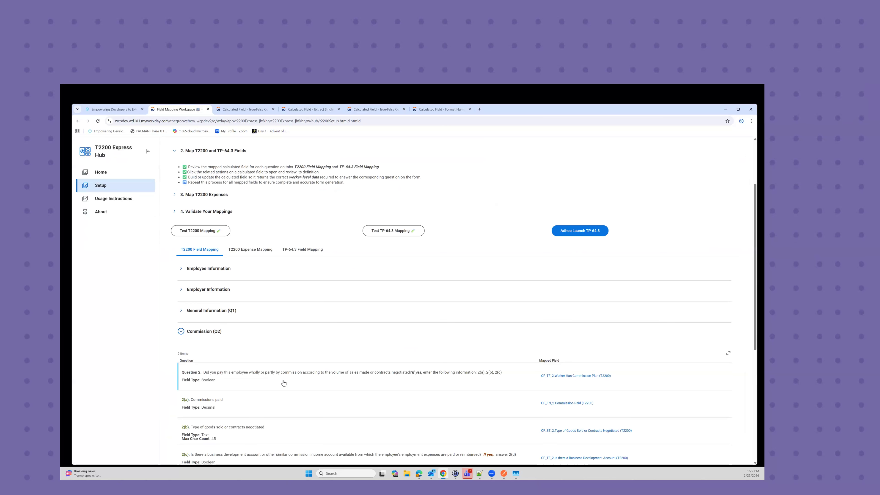